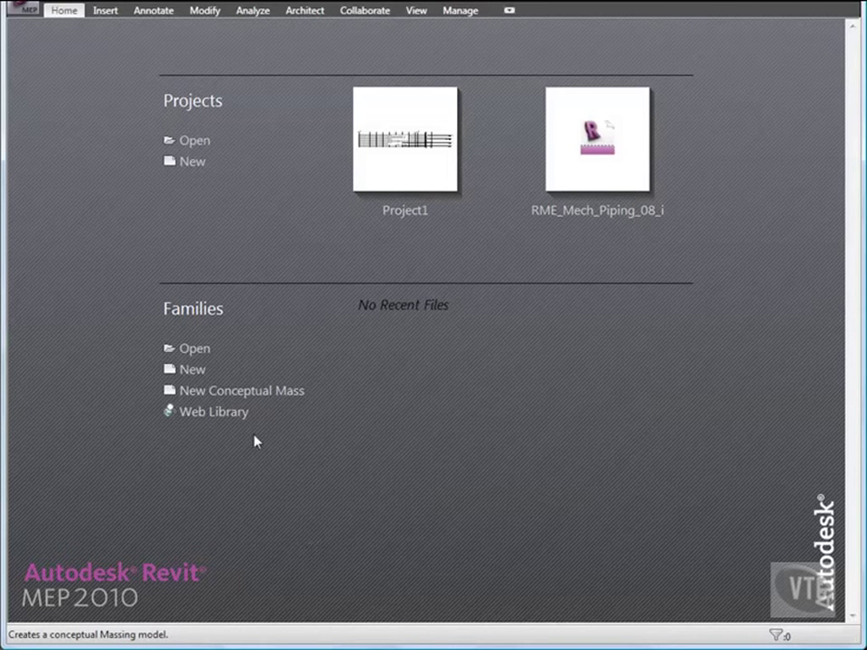
- Enable Invert background color on the Graphics tab of Options and apply it
click(27, 16)
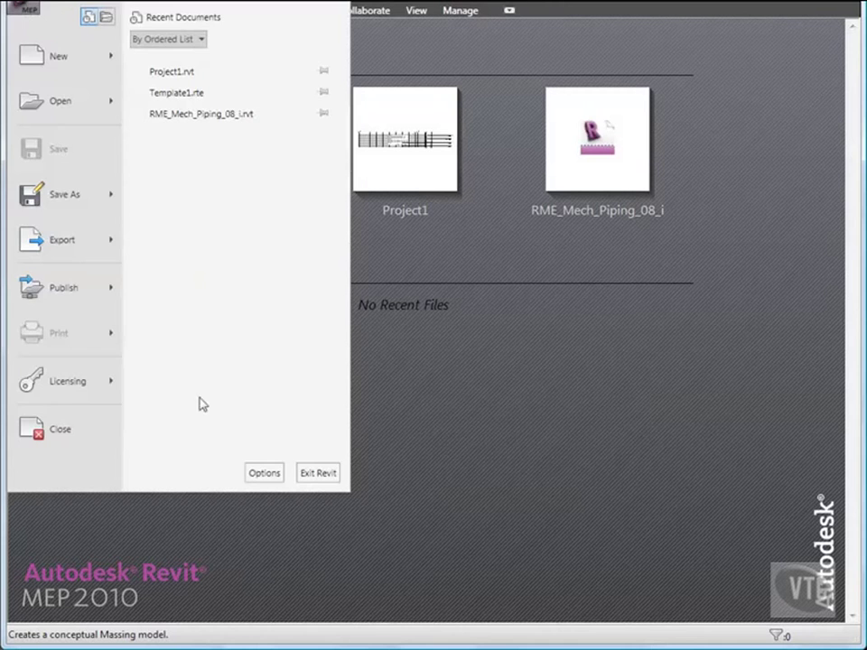
click(271, 472)
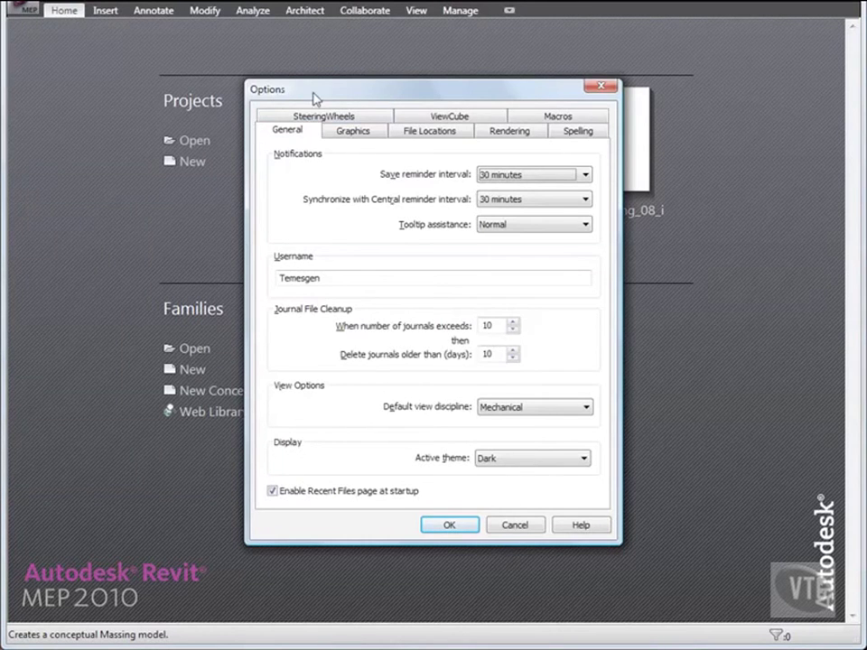
click(351, 132)
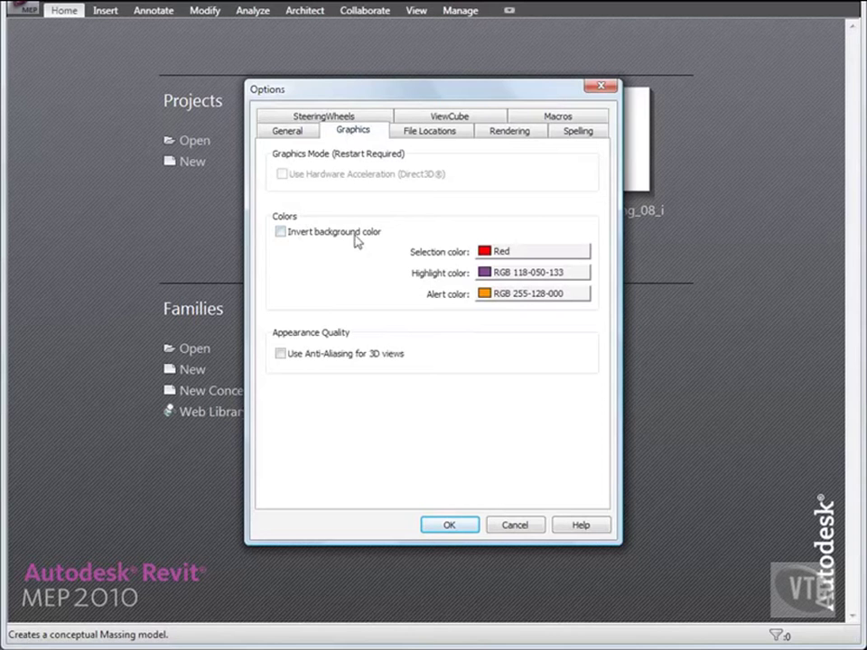
click(280, 232)
click(449, 530)
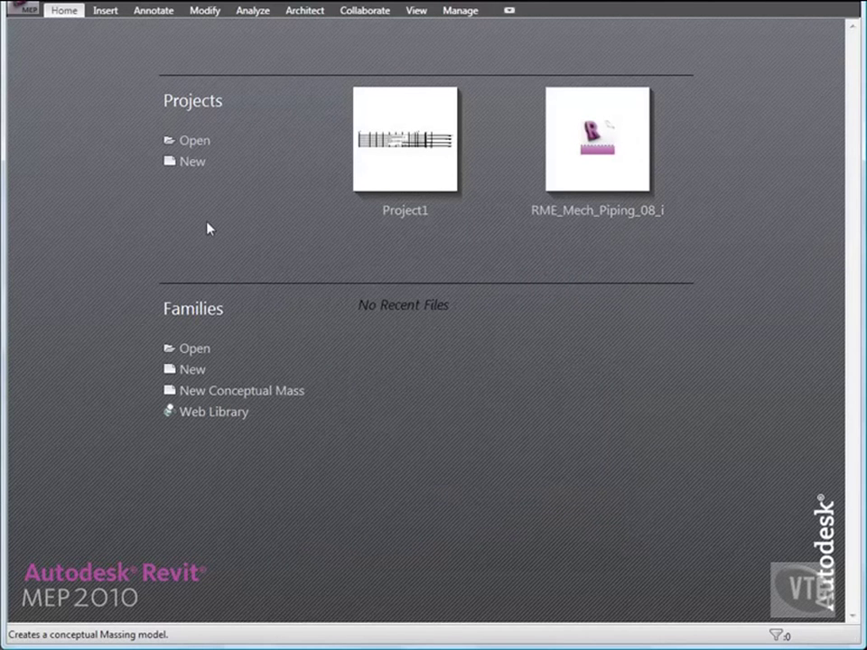
click(22, 8)
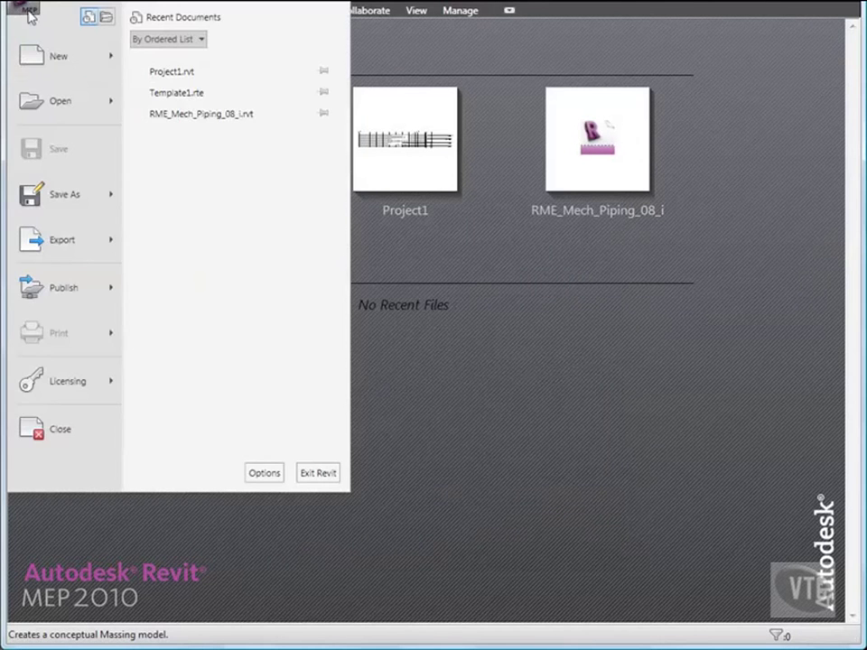
- Create Project1 from the default Imperial template chosen through Browse
mouse_move(44, 55)
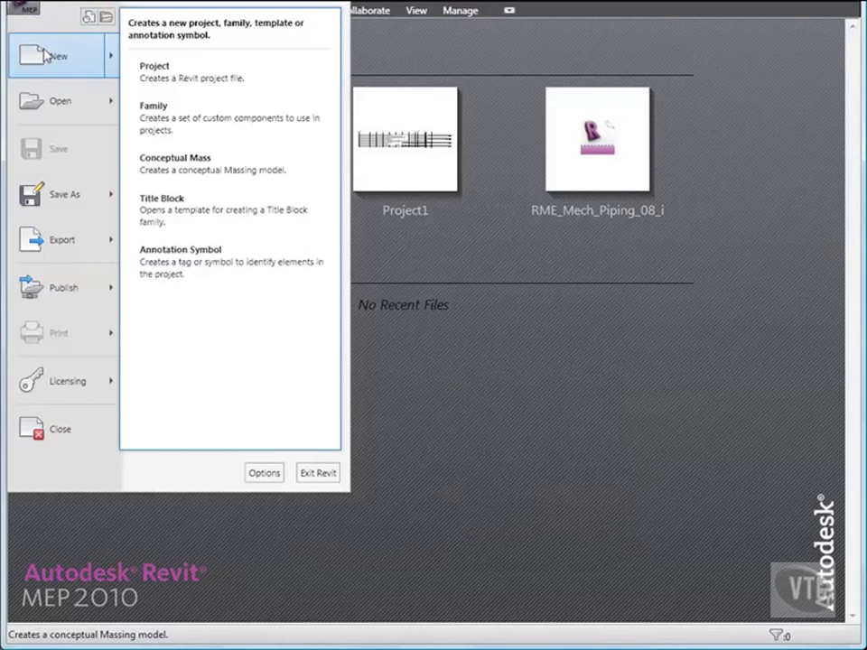
click(188, 80)
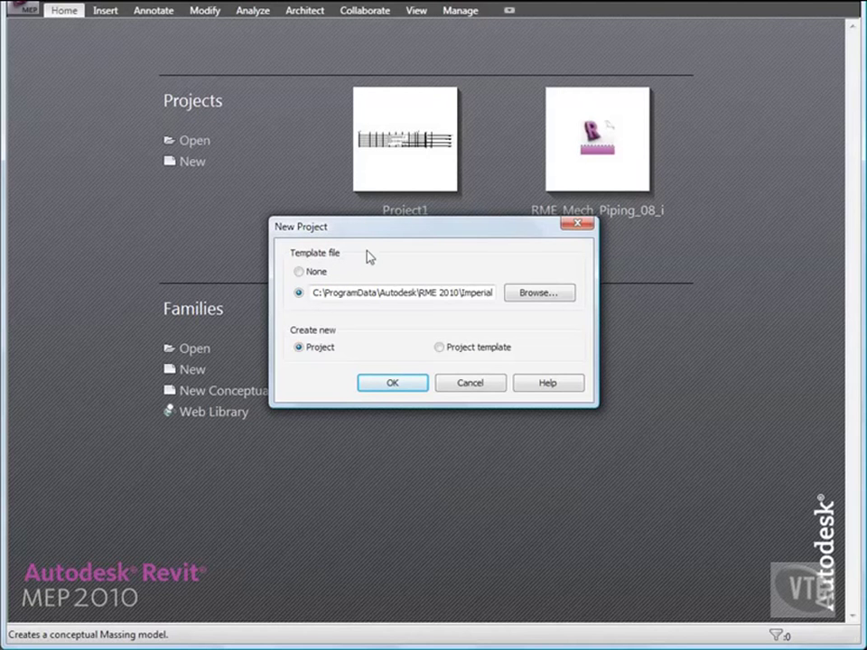
click(527, 295)
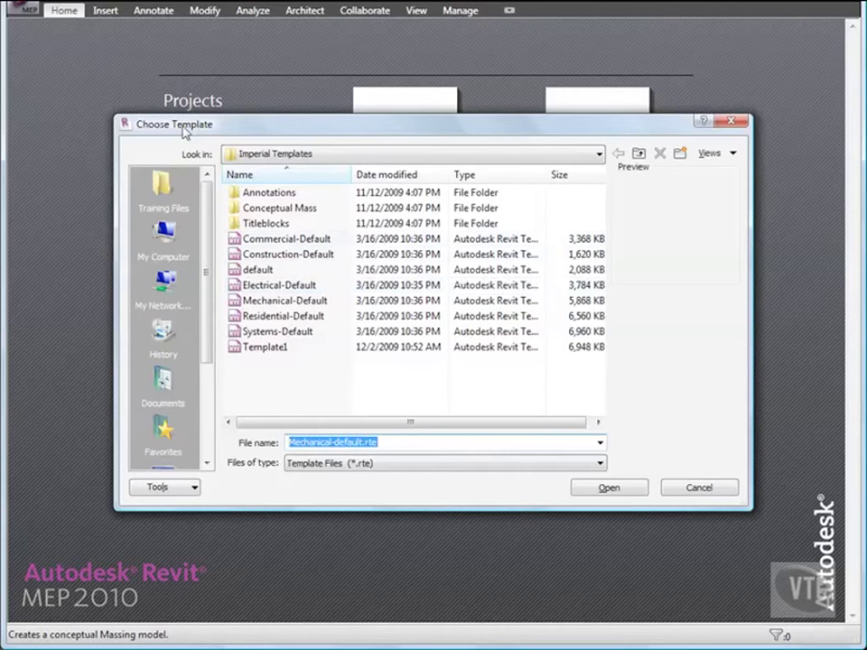
click(246, 270)
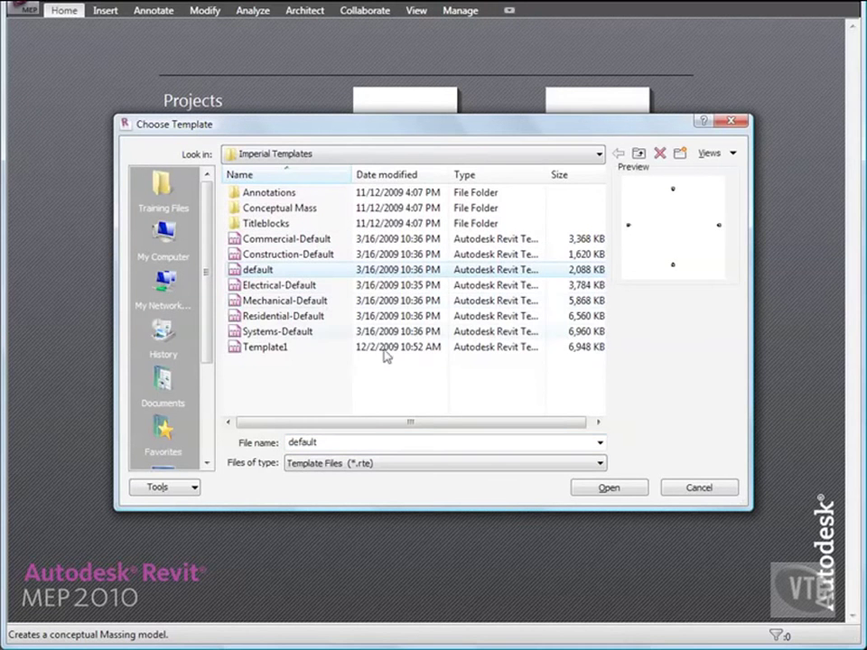
click(605, 488)
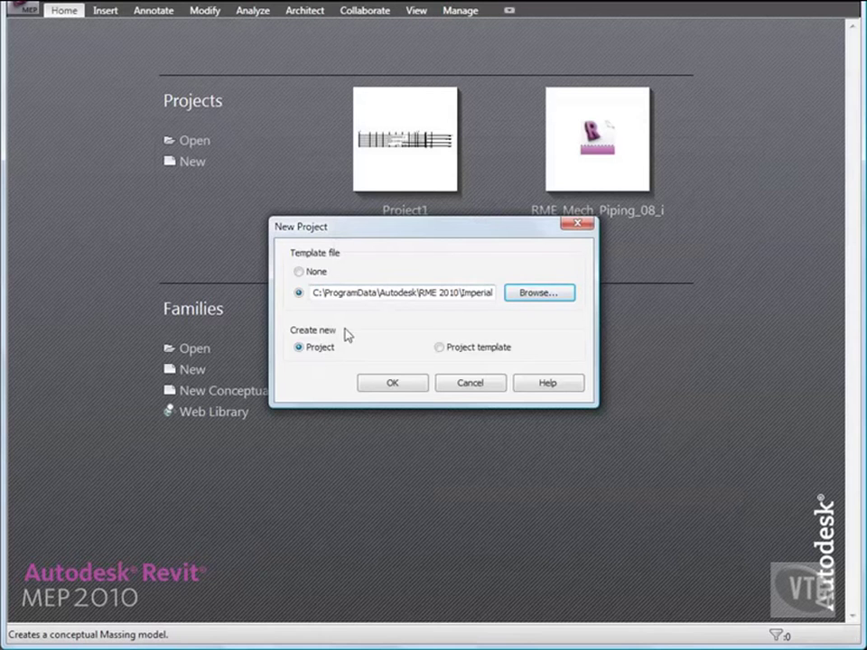
click(402, 387)
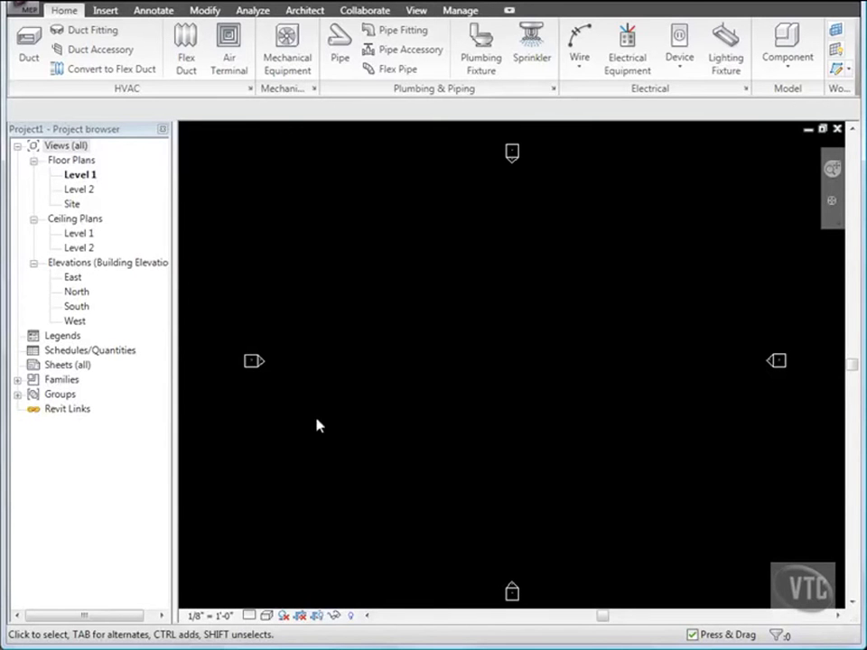
- Set the Graphics selection colour to yellow in Options
click(22, 13)
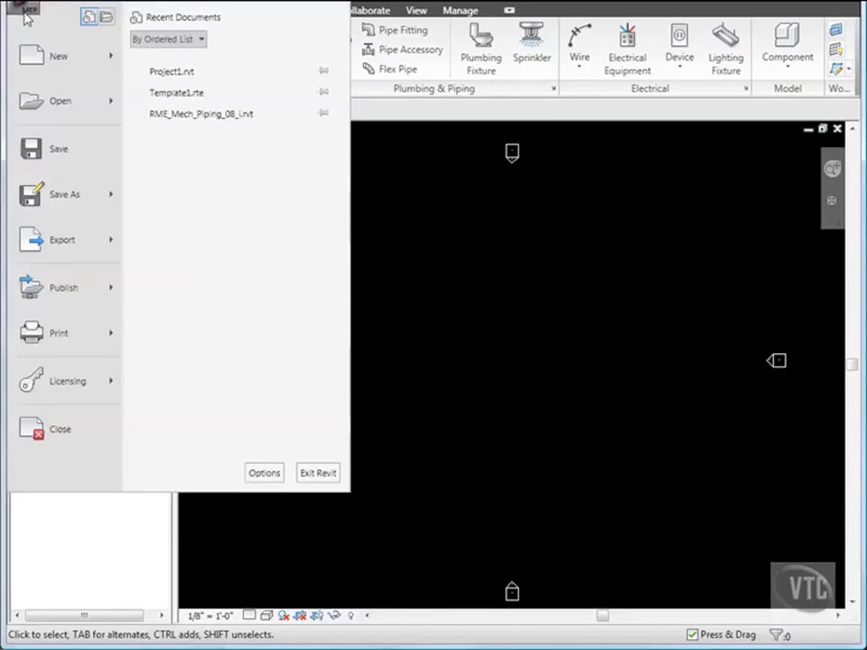
click(258, 472)
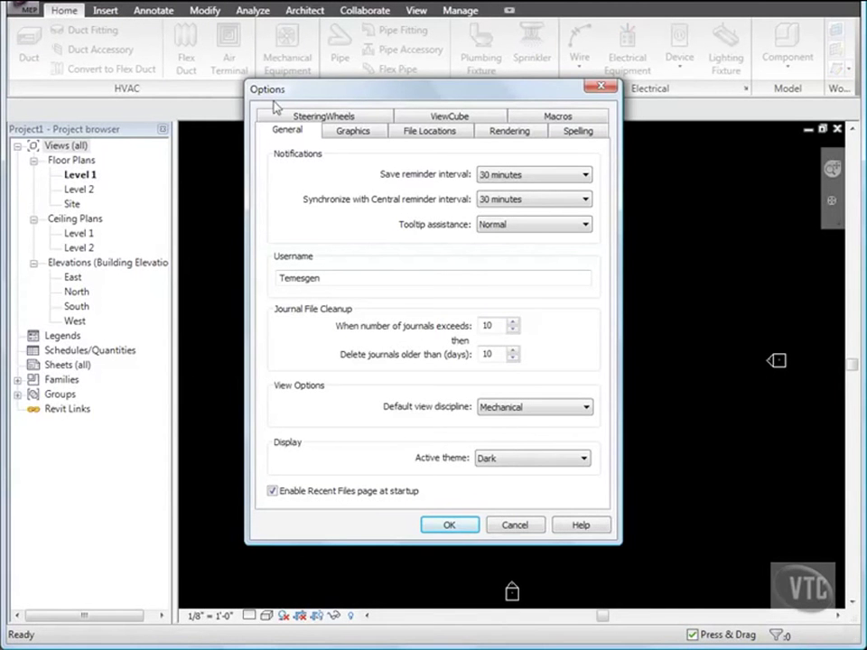
click(352, 132)
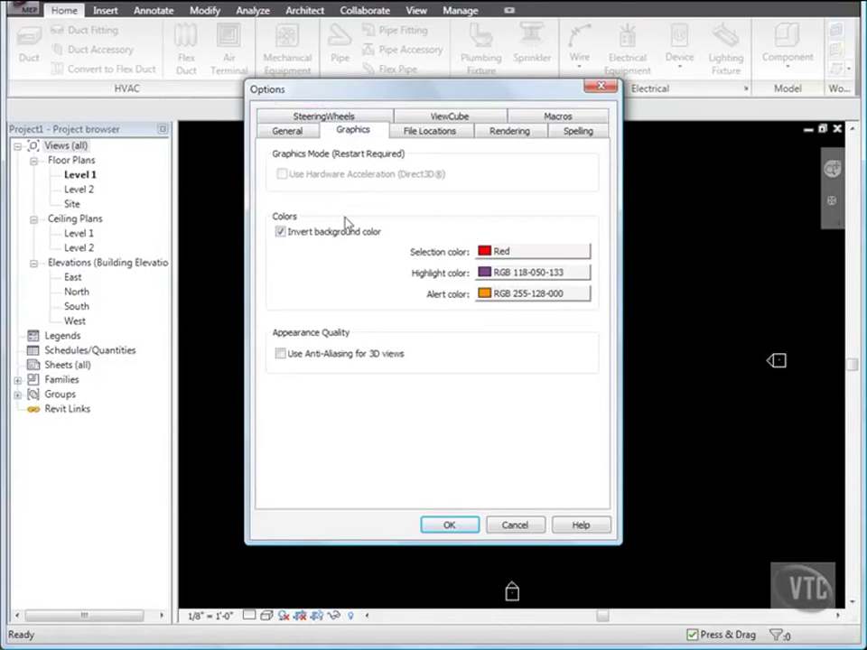
click(511, 256)
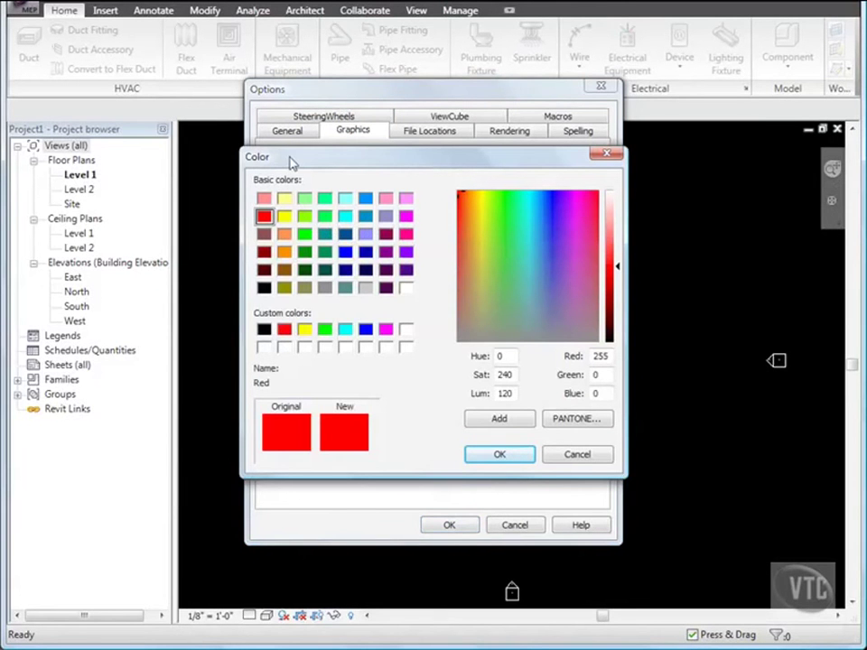
click(285, 217)
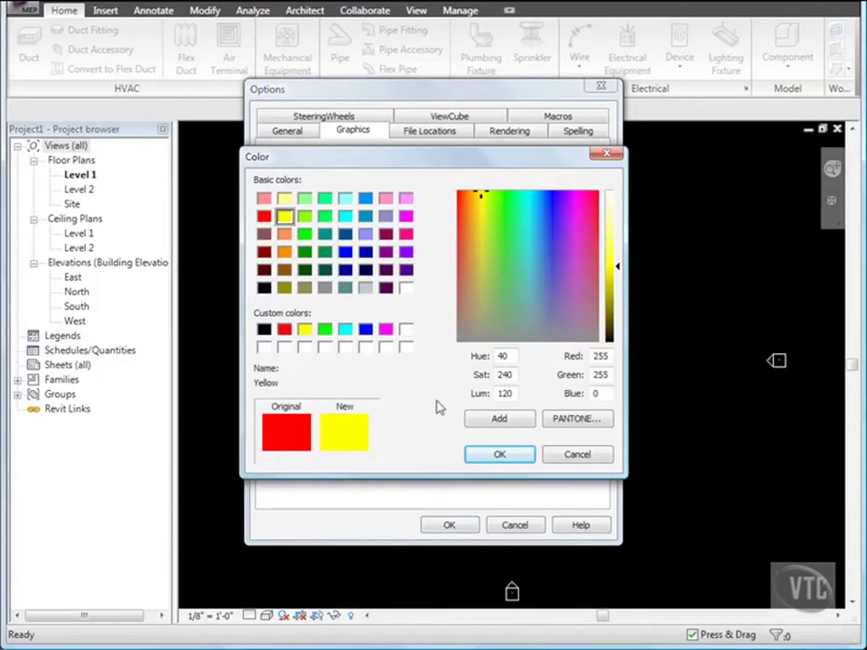
click(499, 455)
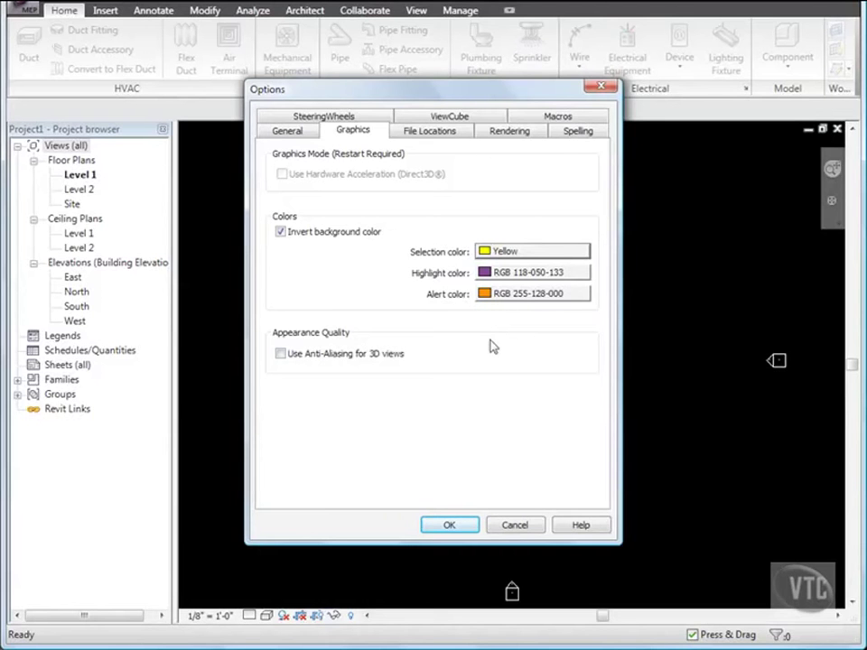
click(288, 133)
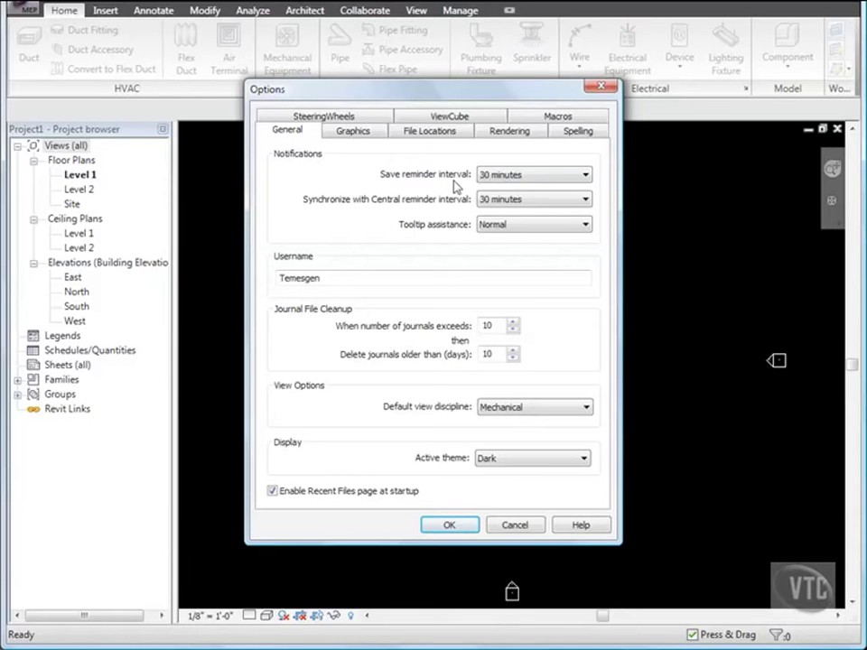
- Set the save reminder interval to One hour and tooltip assistance to None, then apply
click(528, 177)
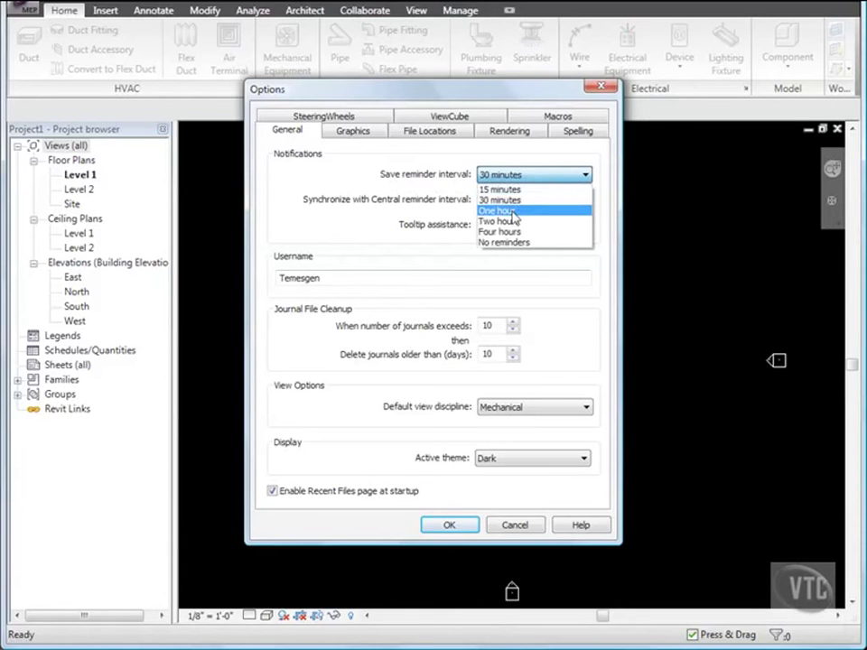
click(512, 210)
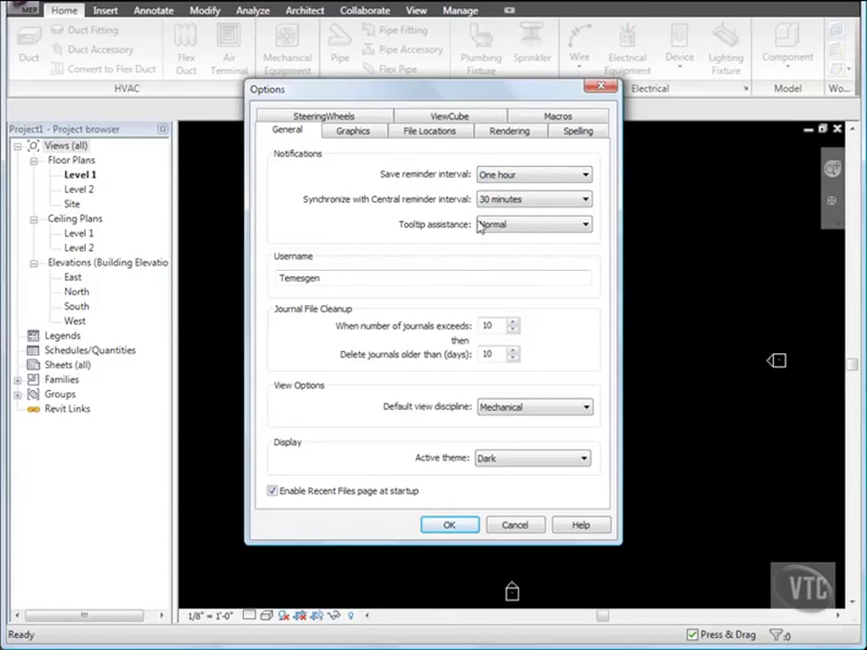
click(520, 225)
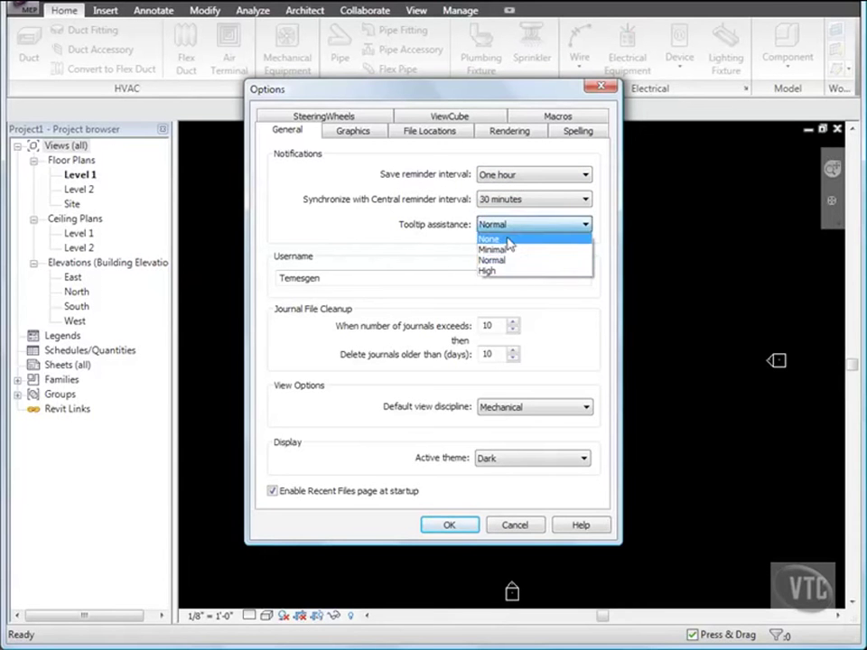
click(508, 239)
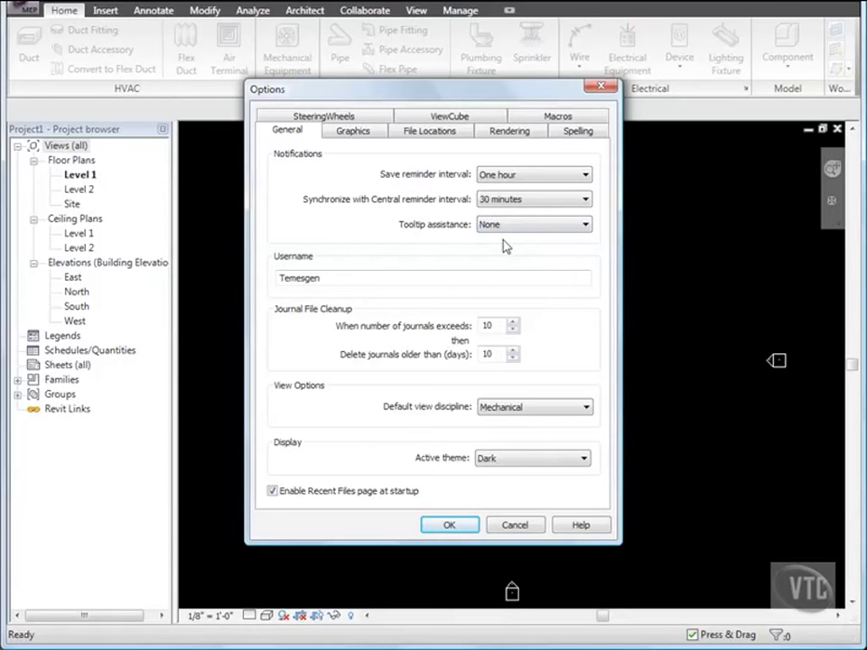
click(451, 525)
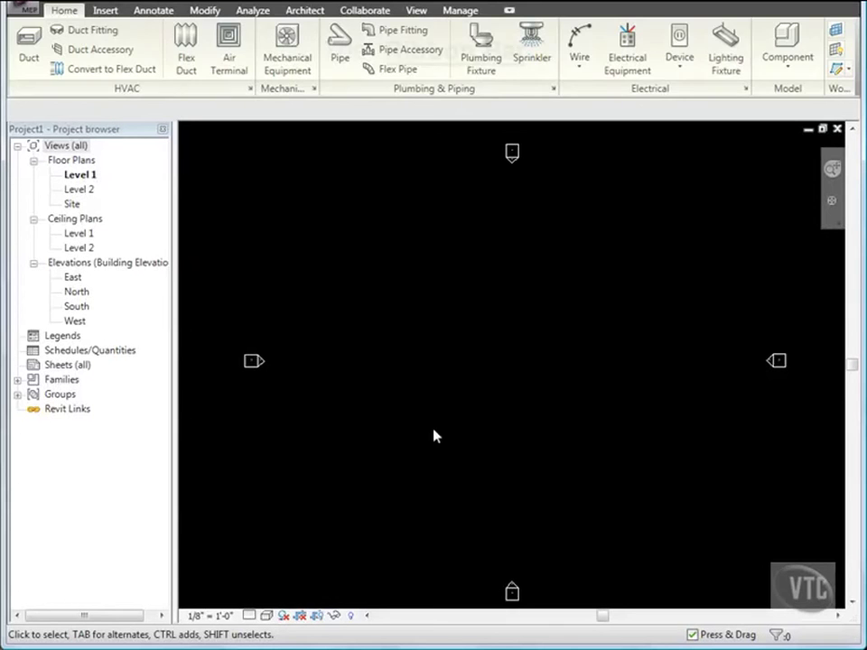
- Draw one horizontal Generic - 8" wall across the Level 1 plan, then exit the Wall tool
click(308, 16)
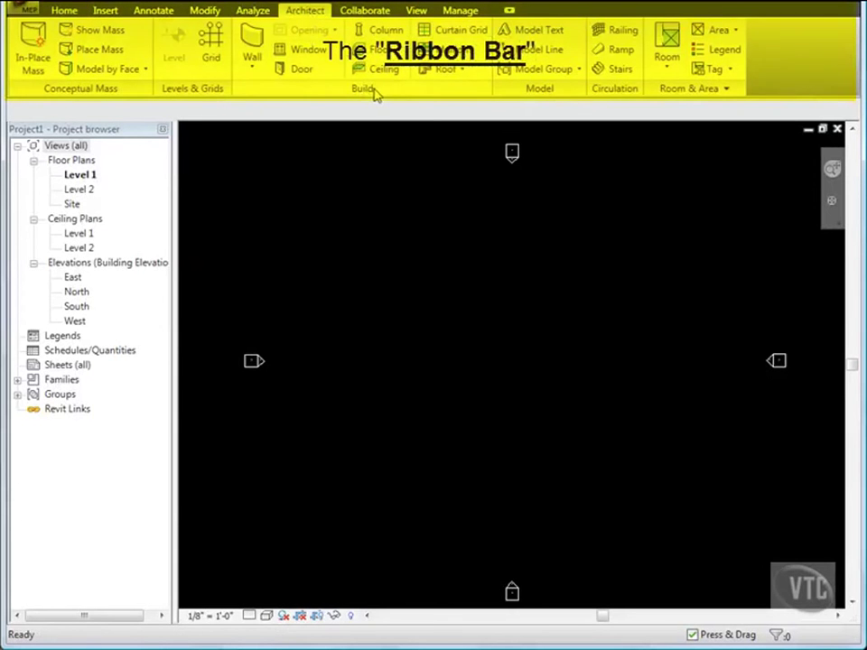
click(254, 70)
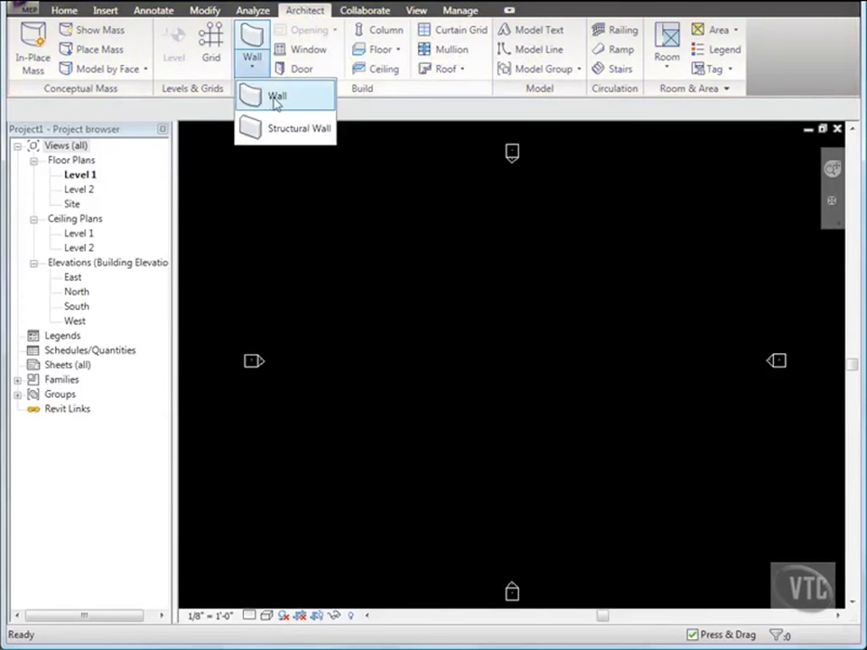
click(274, 101)
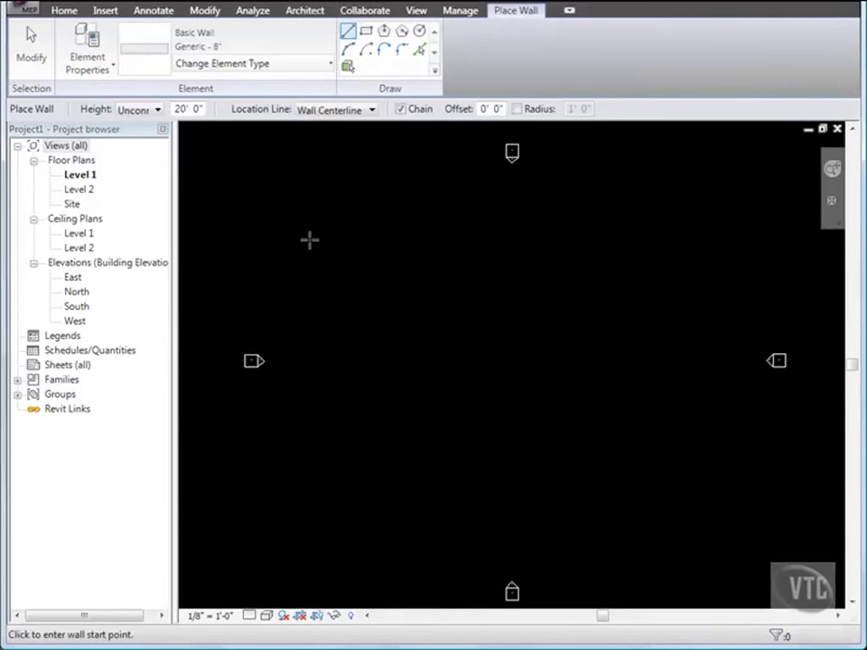
click(395, 355)
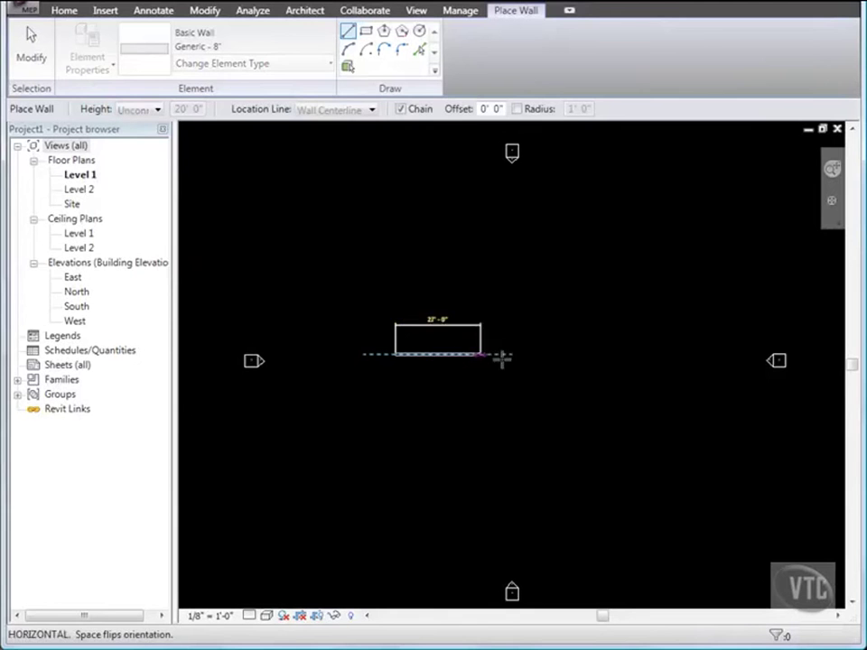
click(591, 355)
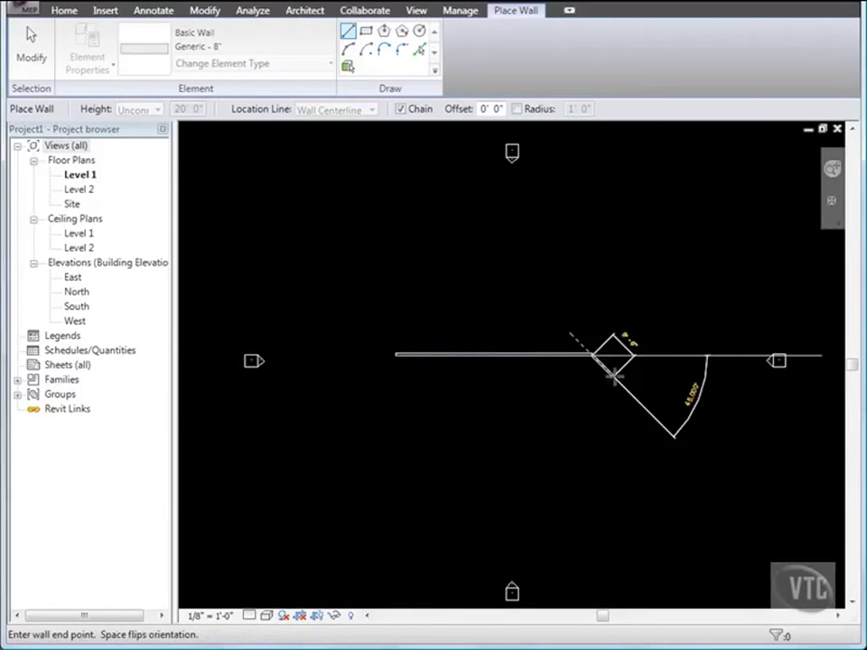
key(Escape)
key(Escape)
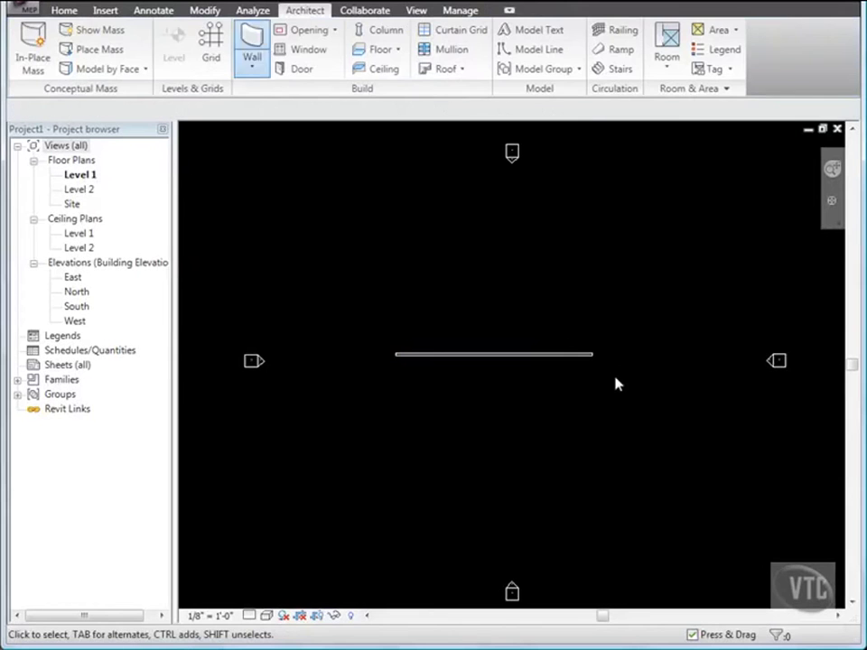
click(537, 355)
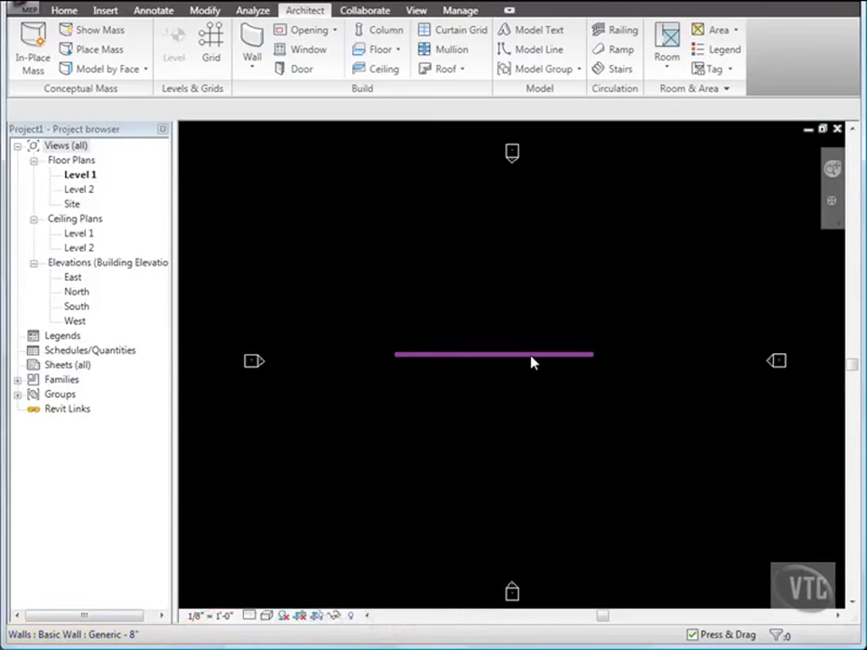
click(31, 11)
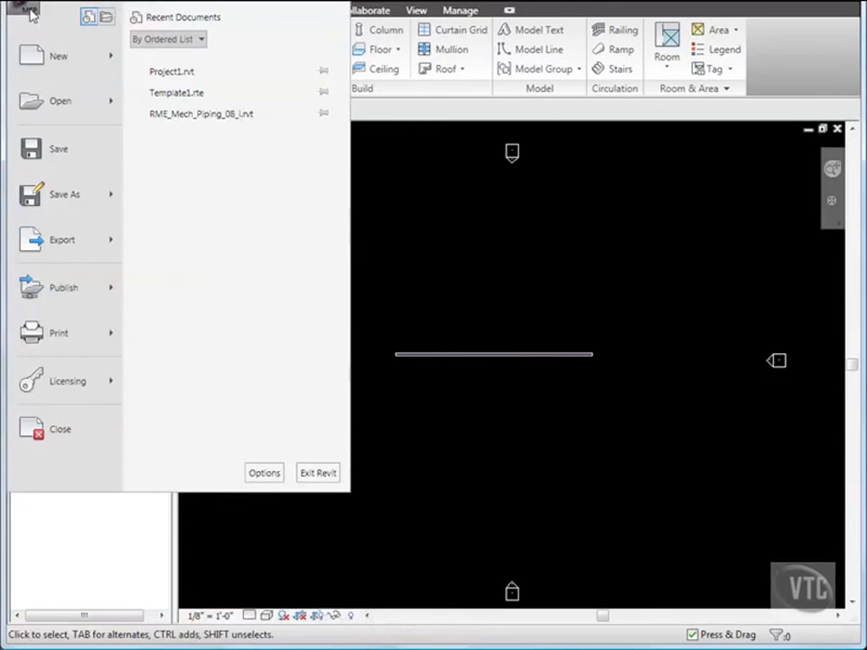
- Set the save reminder interval to 30 minutes and tooltip assistance to Normal
click(259, 474)
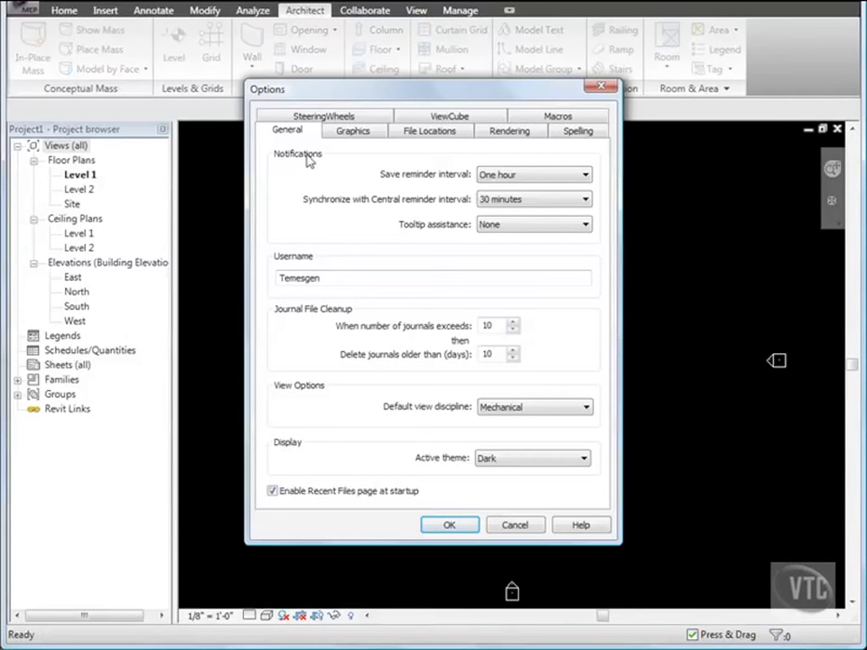
click(532, 178)
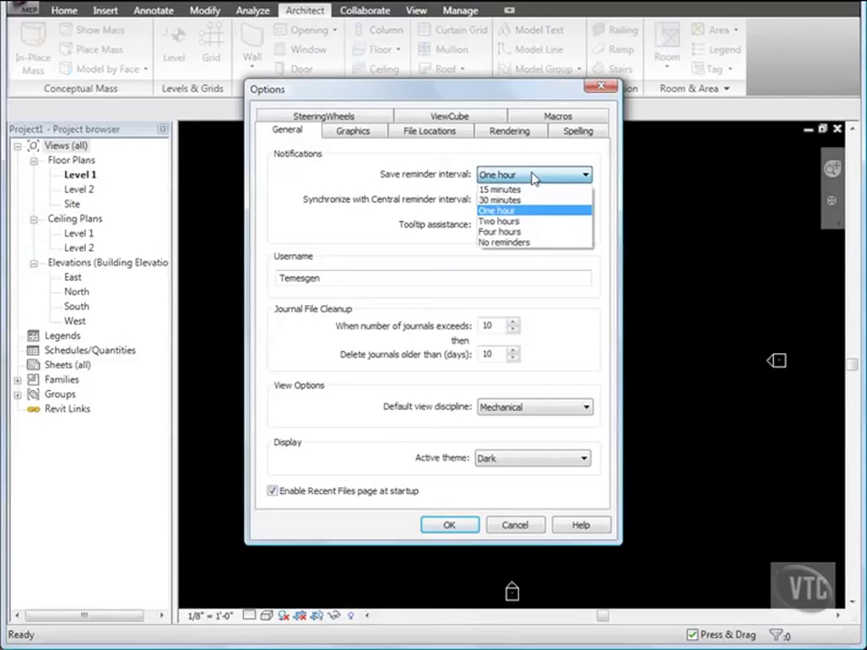
click(499, 200)
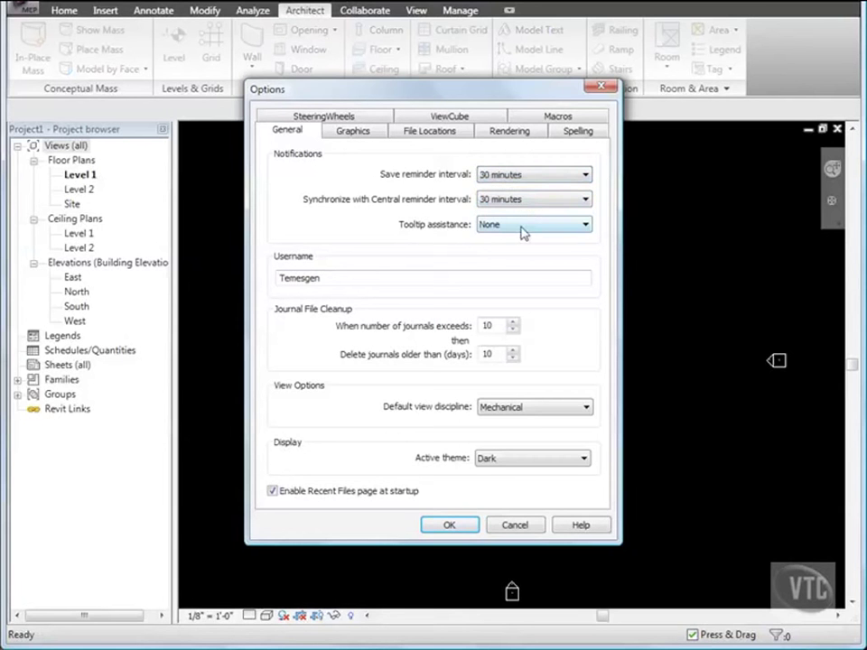
click(521, 228)
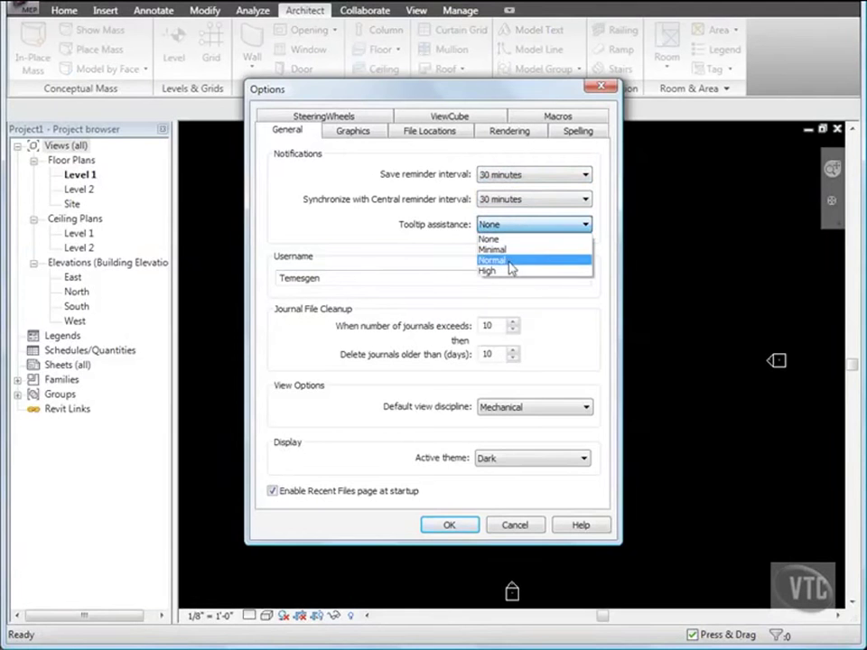
click(509, 262)
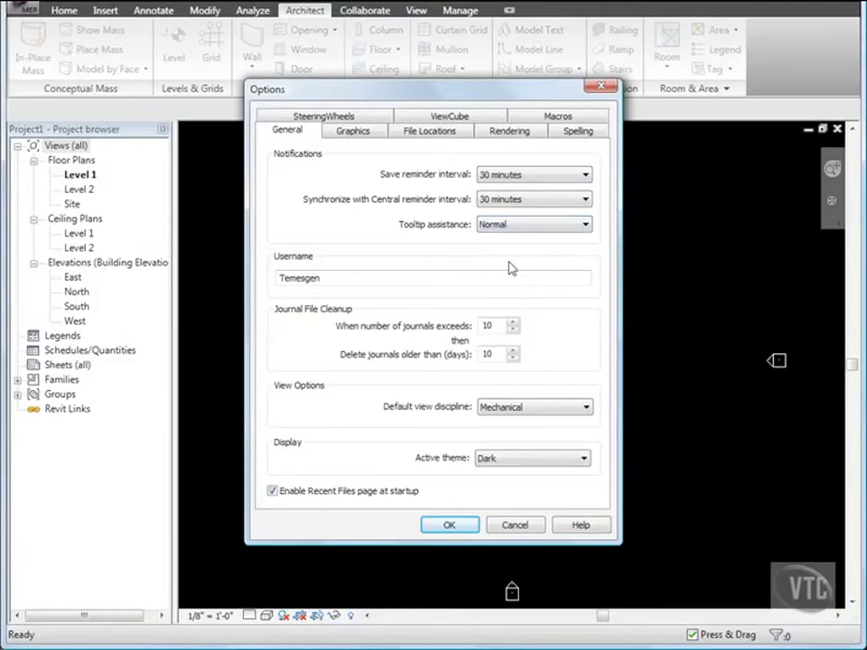
- Turn off Invert background color and make the selection colour red, then apply
click(358, 135)
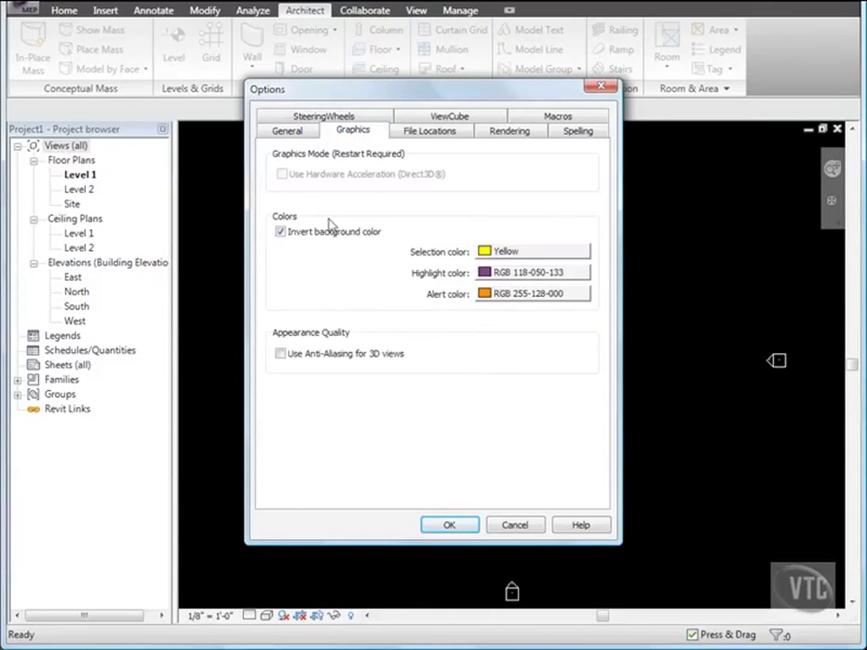
click(280, 232)
click(535, 251)
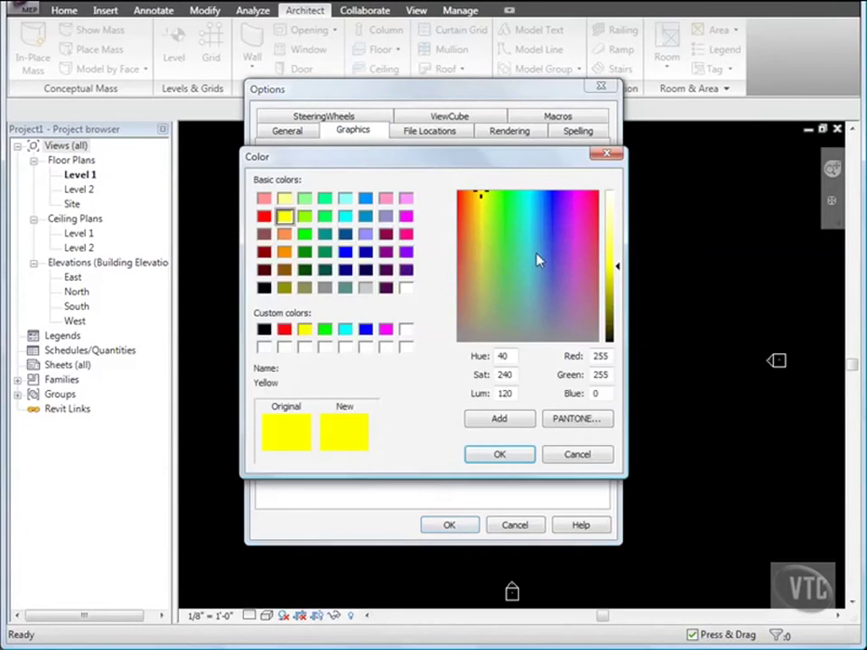
click(263, 215)
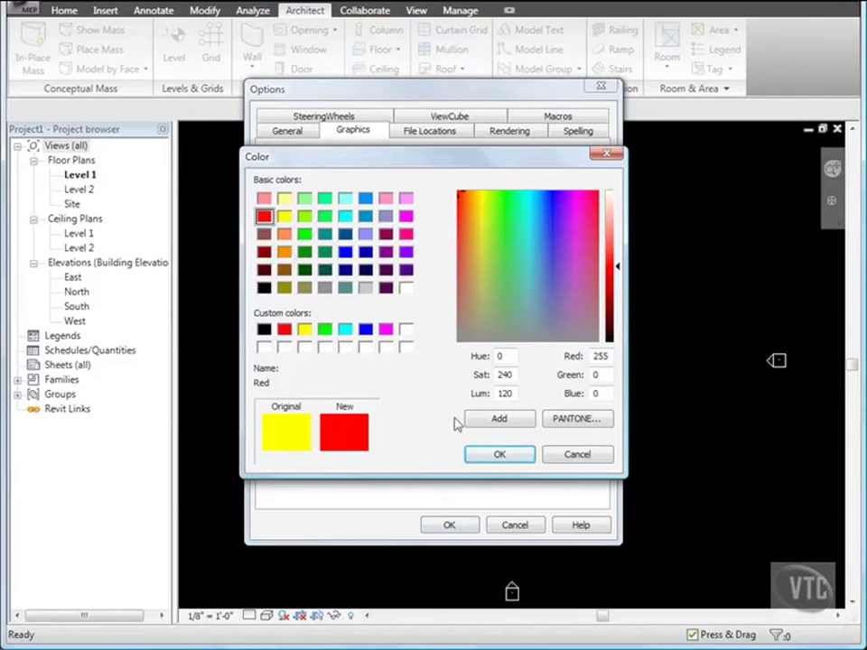
click(499, 455)
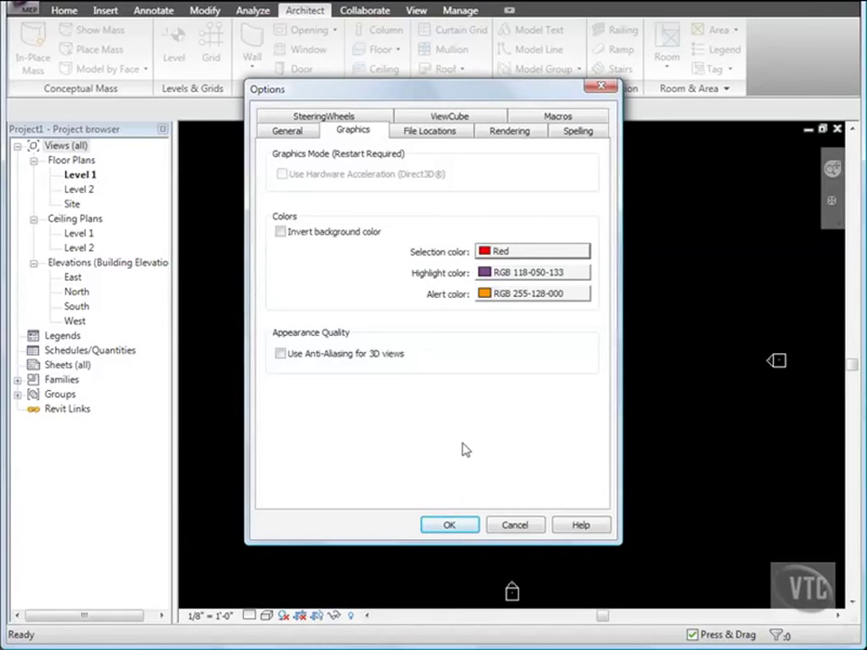
click(451, 524)
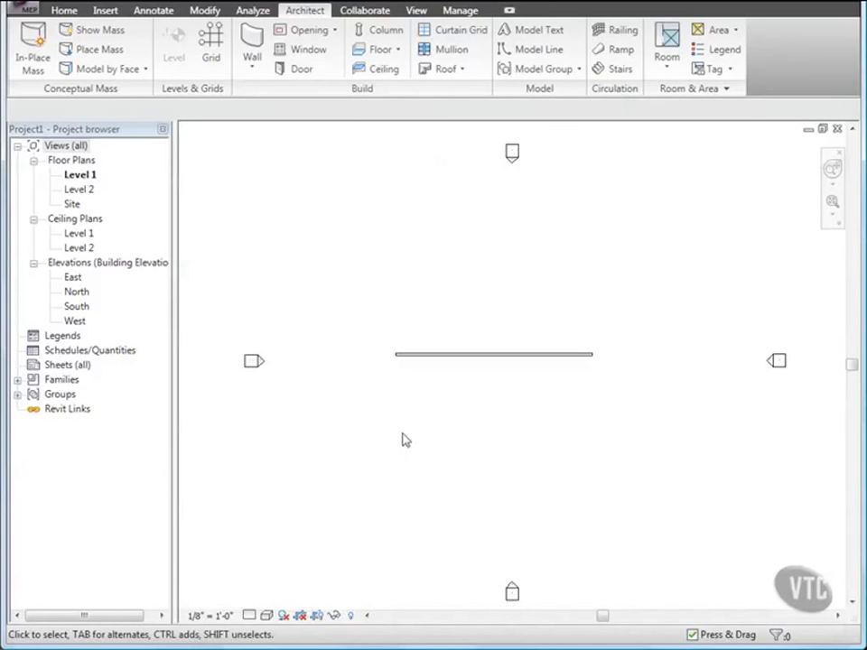
- Close Project1, declining to save its changes
click(22, 9)
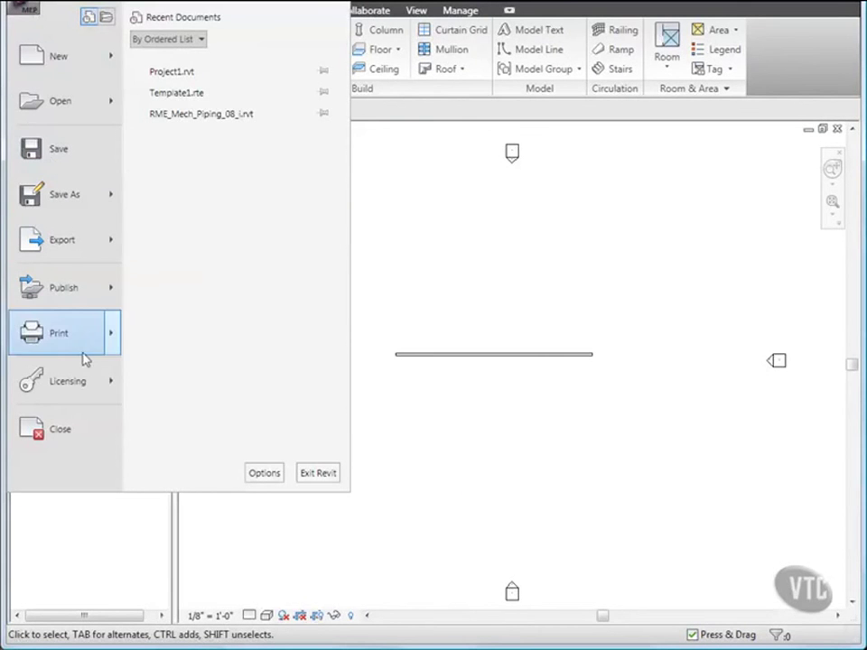
click(77, 430)
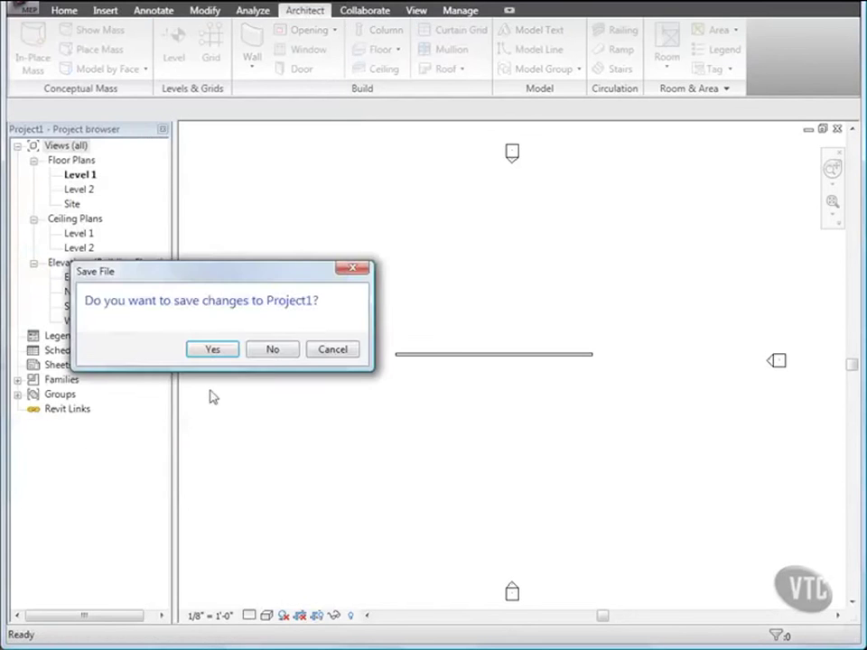
click(273, 349)
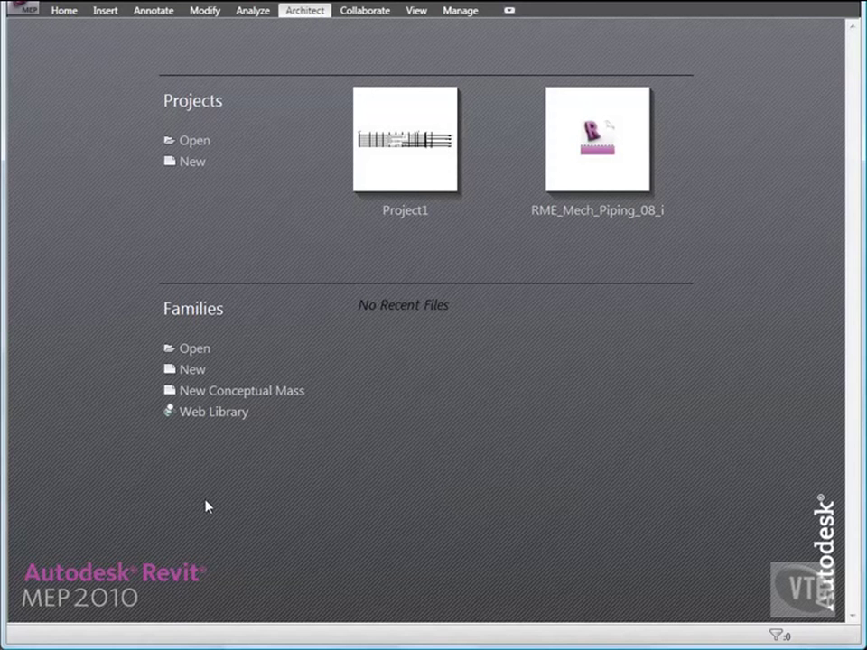
- Browse for the default template file from the File Locations options
click(26, 8)
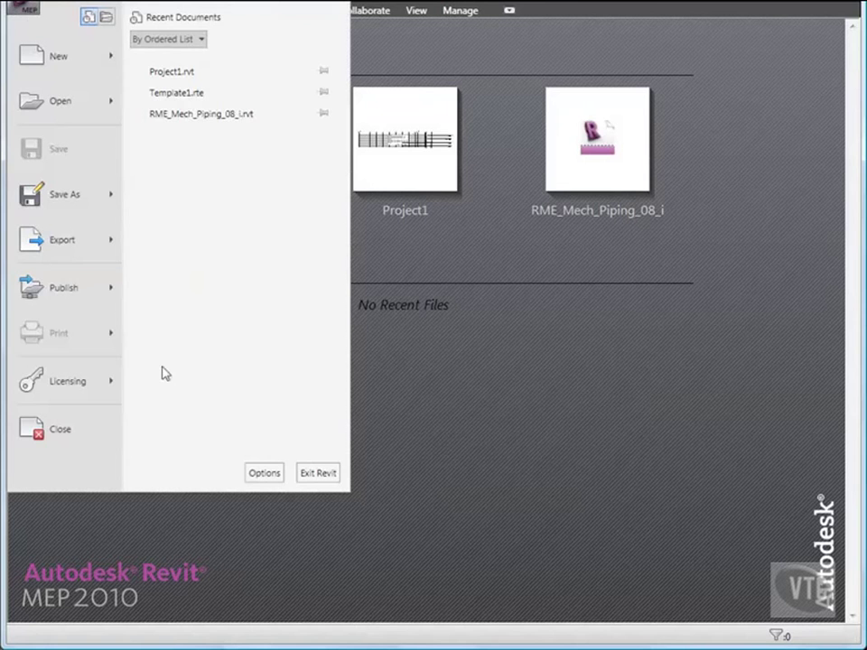
click(261, 473)
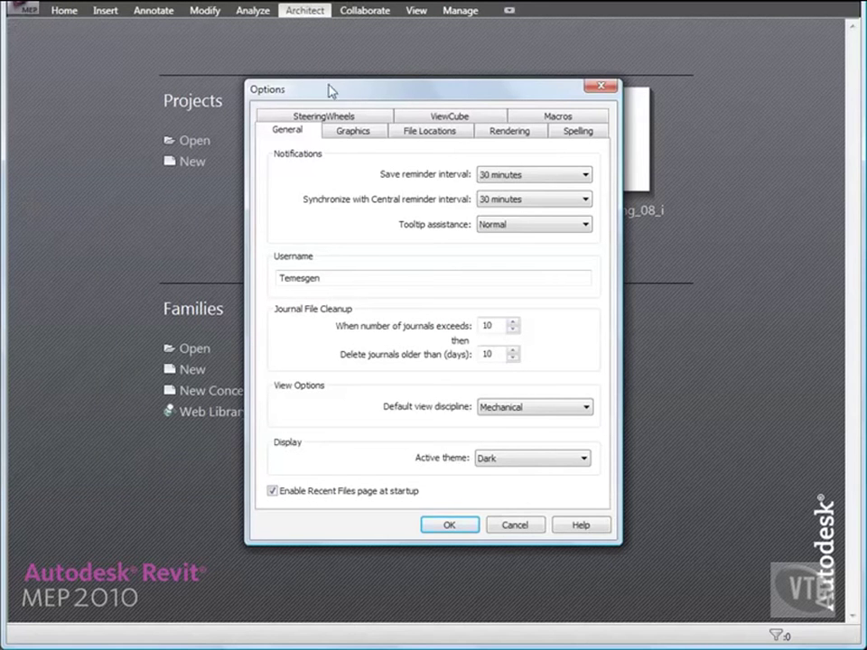
click(422, 133)
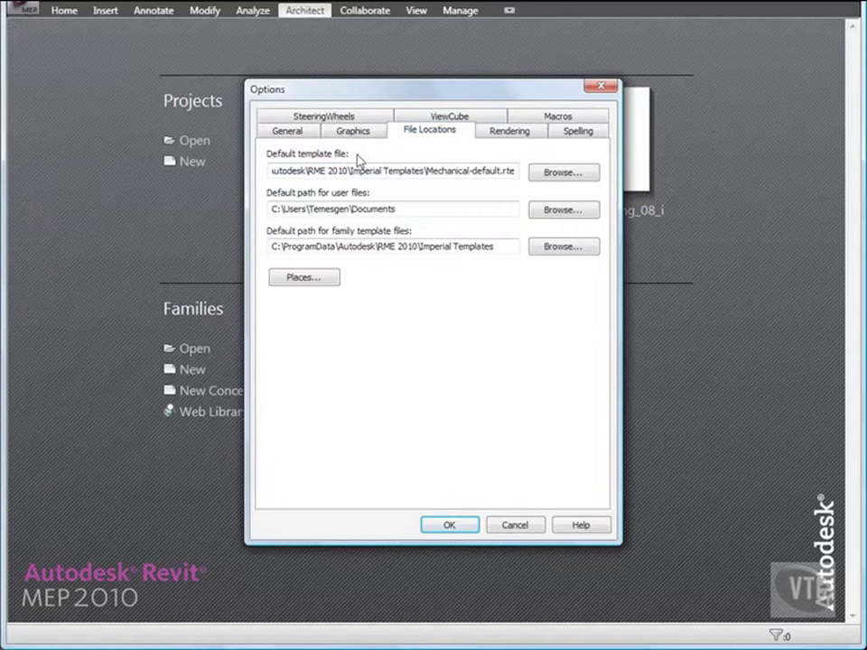
click(557, 175)
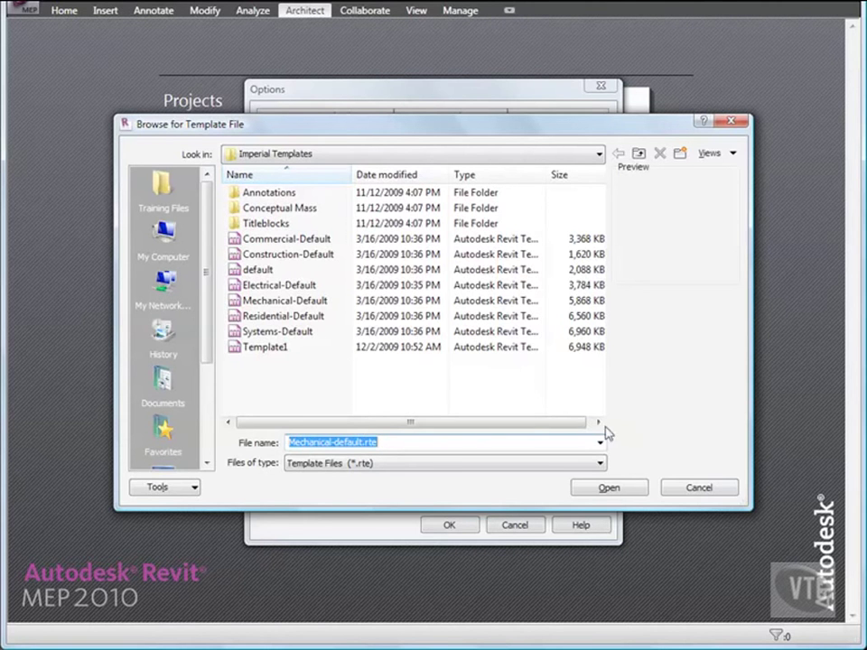
- Cancel the template browser and the user-files and family-template folder browsers without changes
click(692, 490)
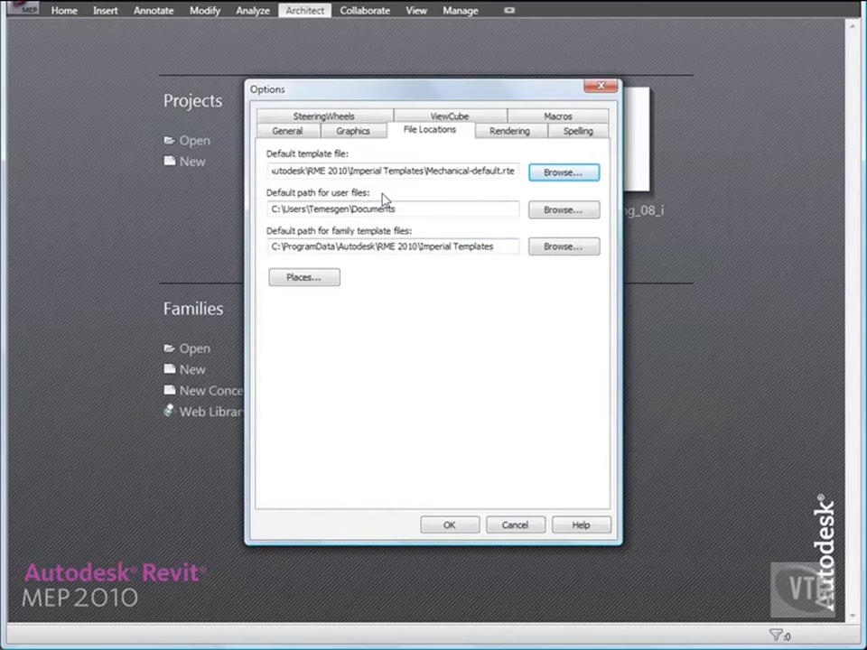
click(545, 213)
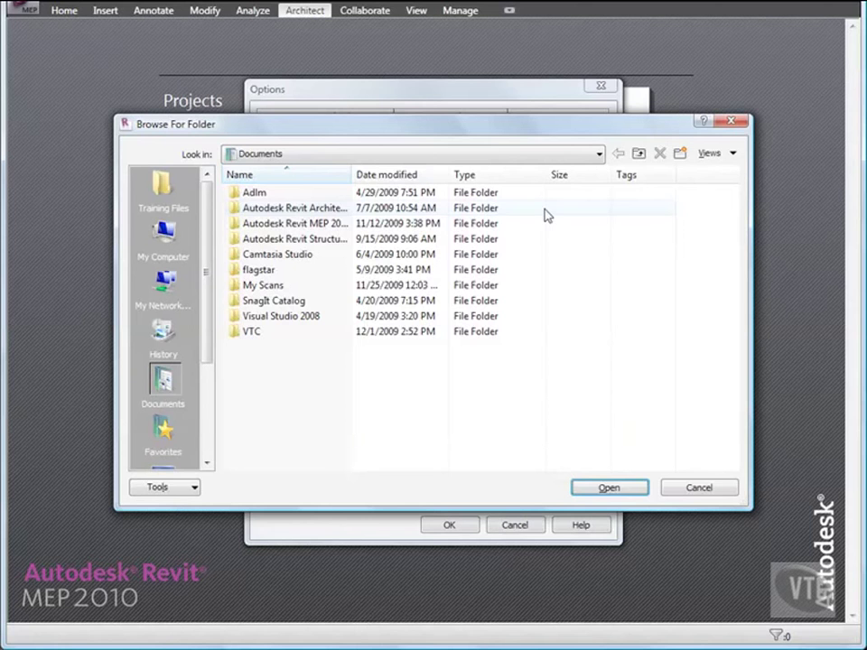
click(696, 489)
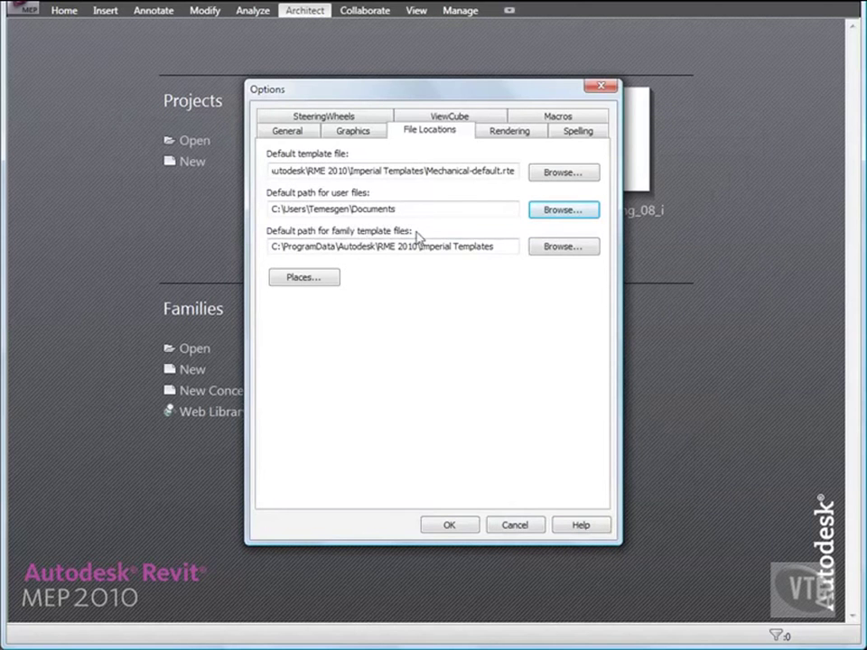
click(564, 247)
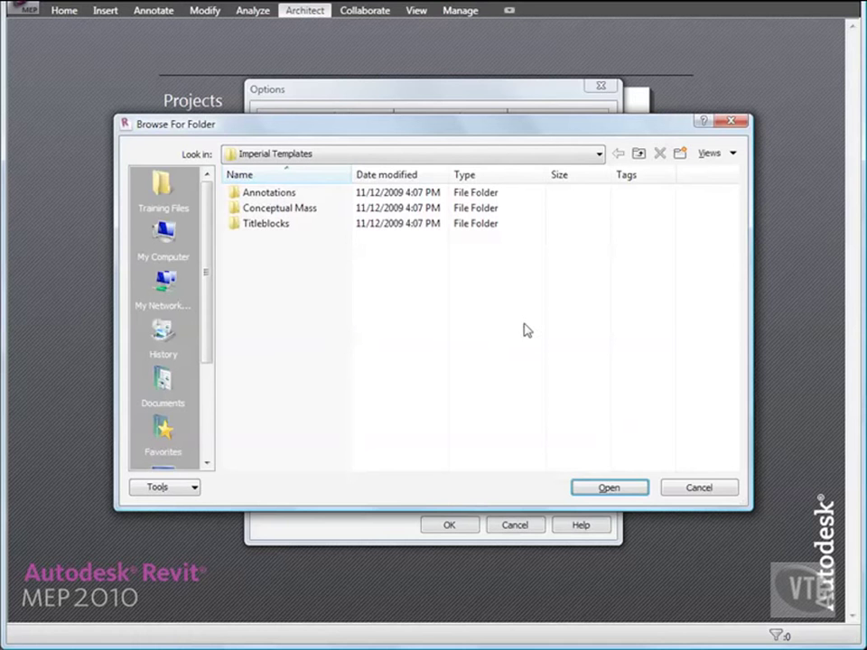
click(694, 488)
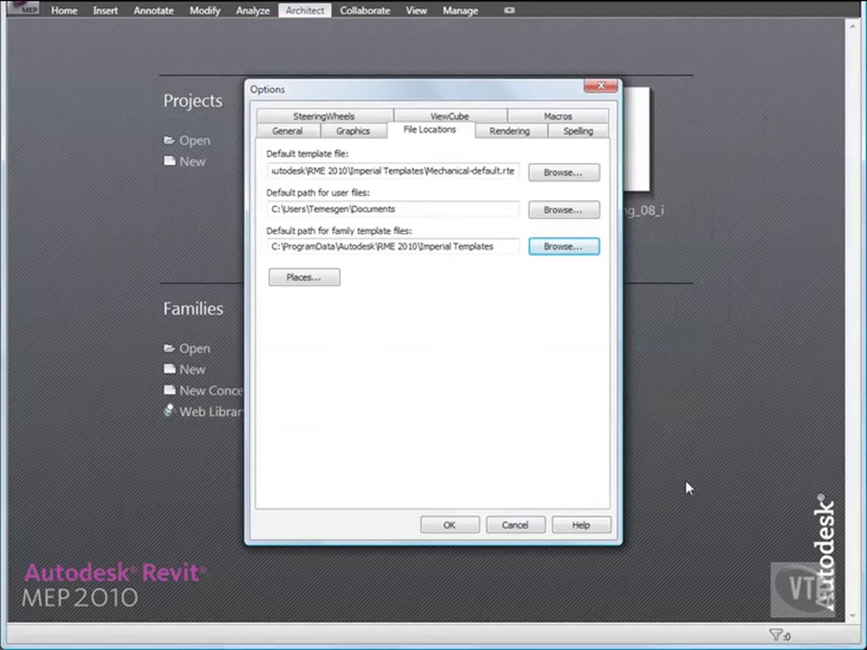
- Add a new library entry in Places and name it 'My Library'
click(309, 281)
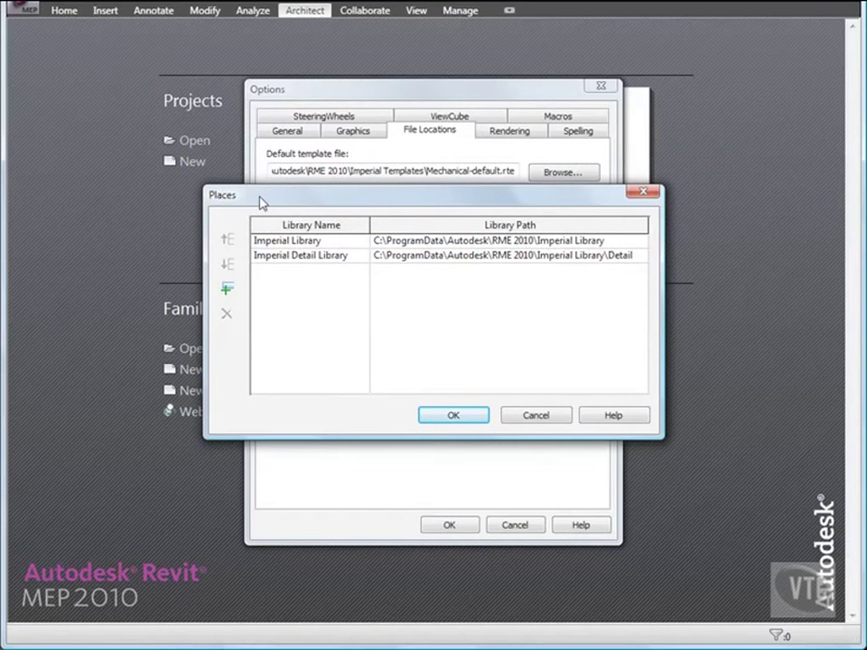
click(228, 290)
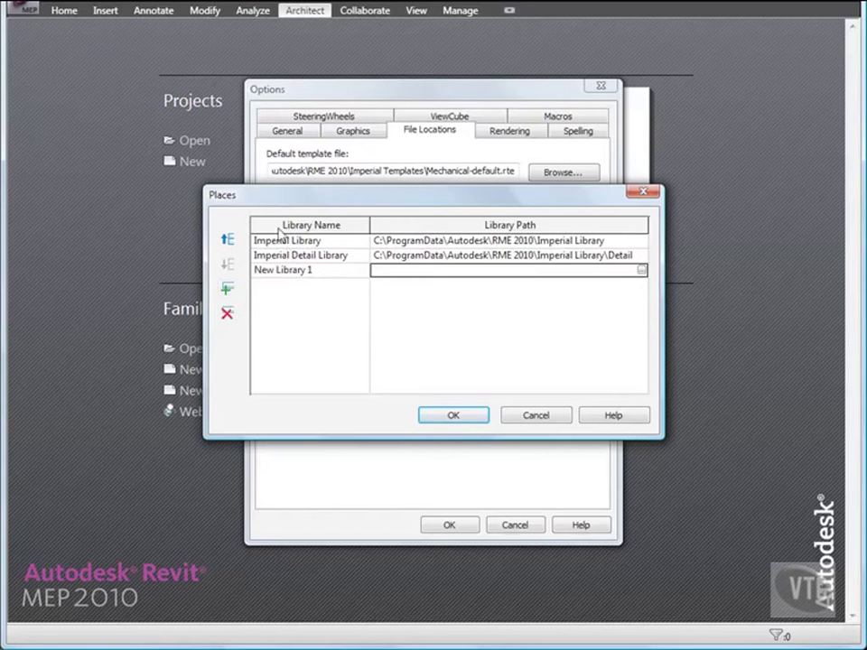
click(317, 269)
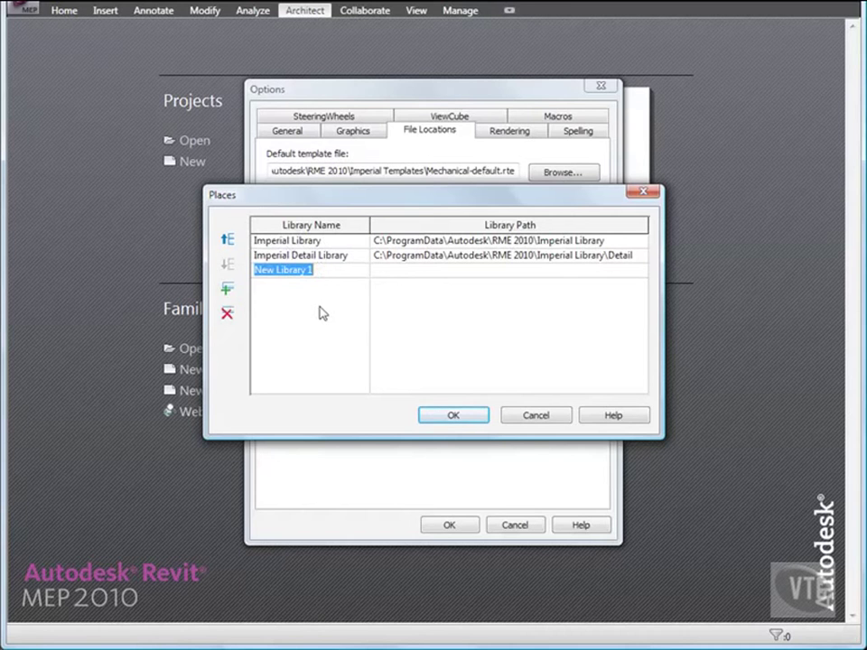
text(My )
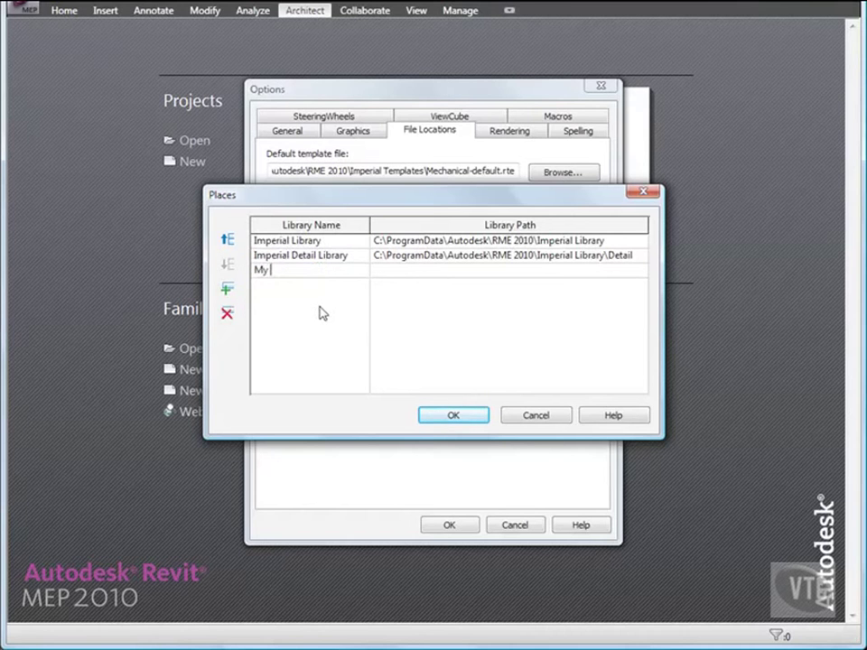
text(Library)
- While browsing for the My Library path, create and open a new folder C:\My Revit MEP Documents
click(413, 271)
click(642, 271)
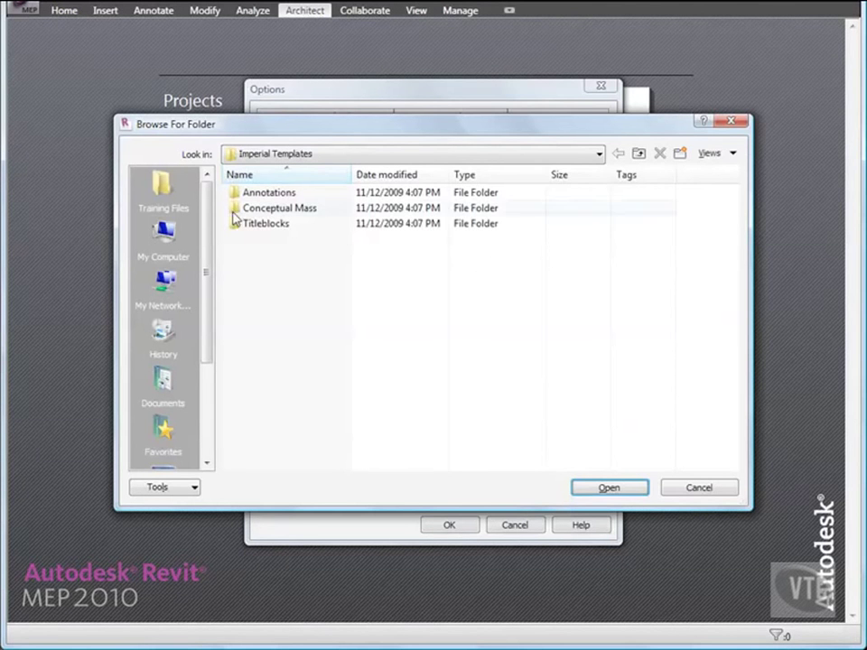
click(162, 236)
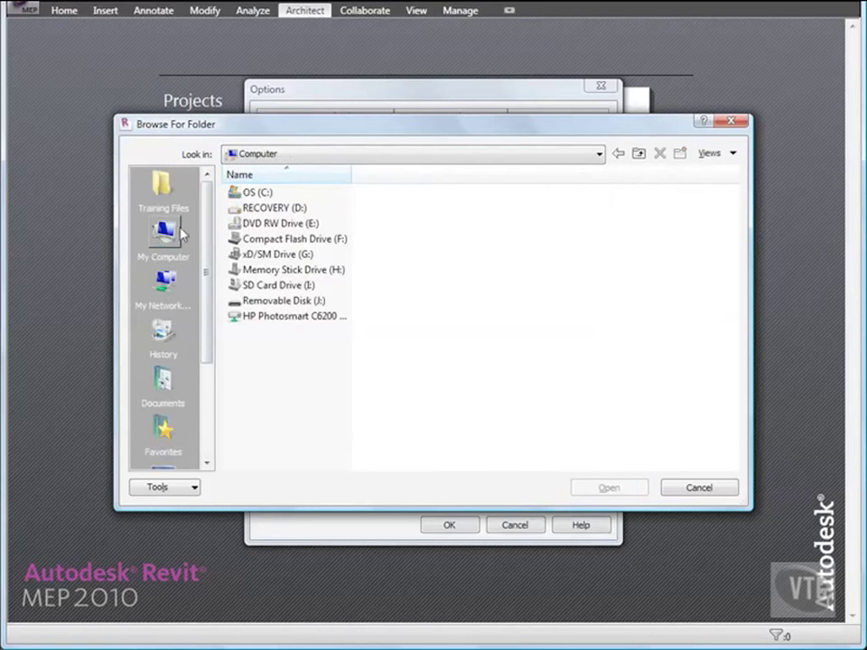
double_click(251, 194)
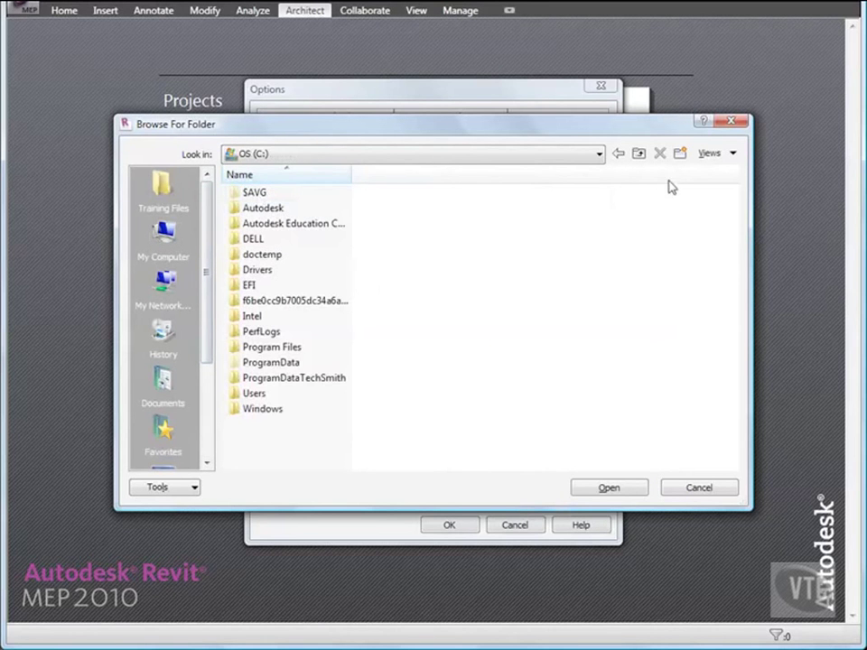
click(679, 155)
click(261, 429)
text(My)
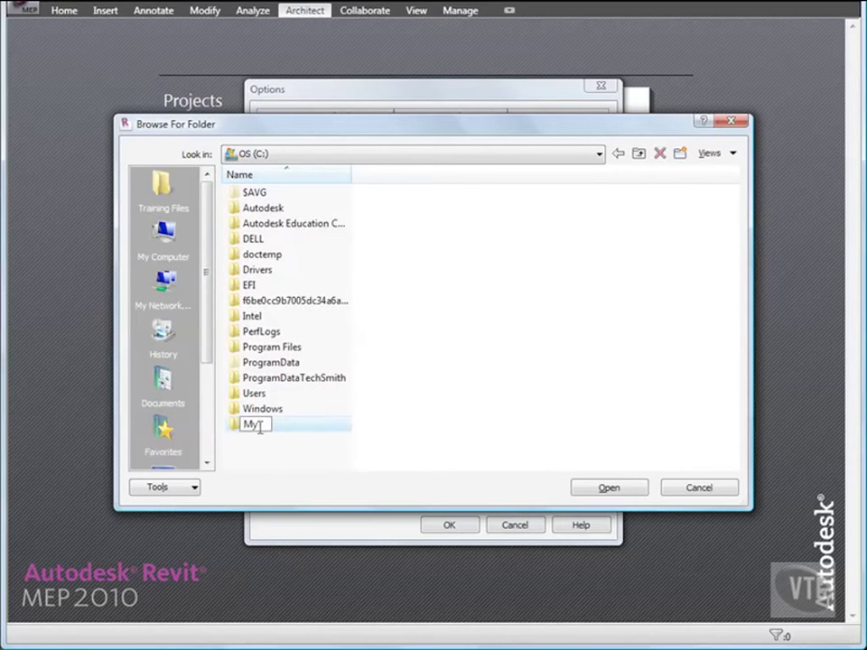
text( Revit MEP )
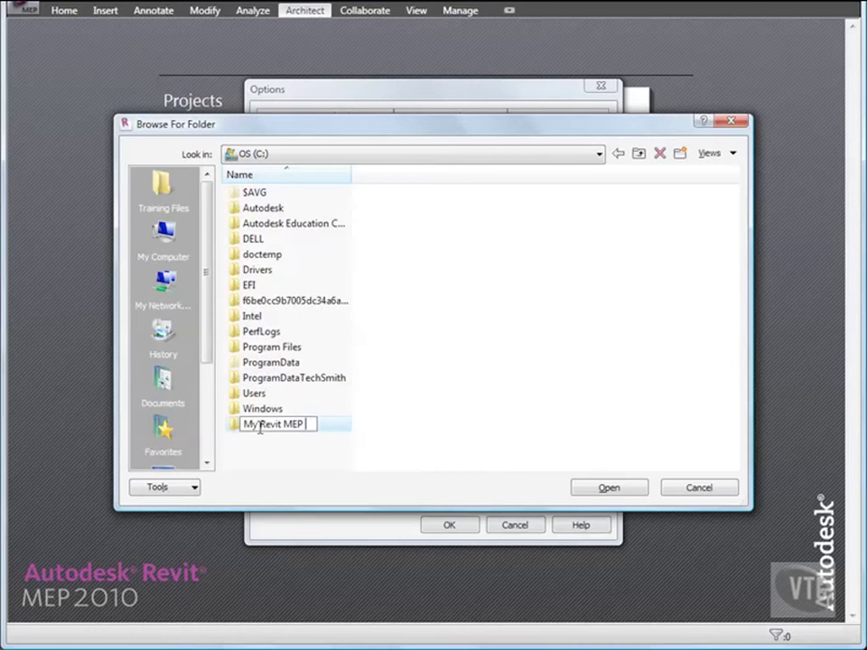
text(Documents)
key(Return)
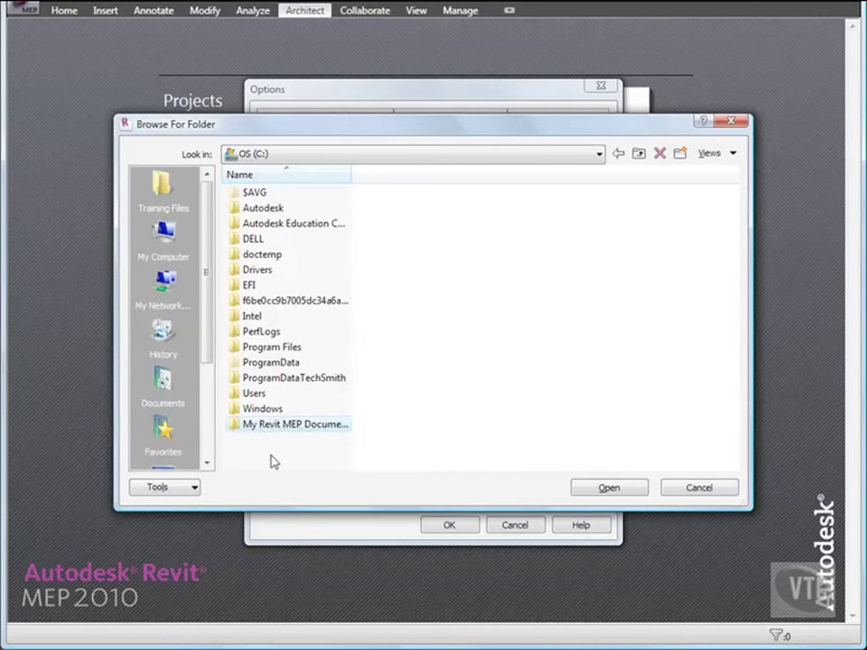
double_click(232, 428)
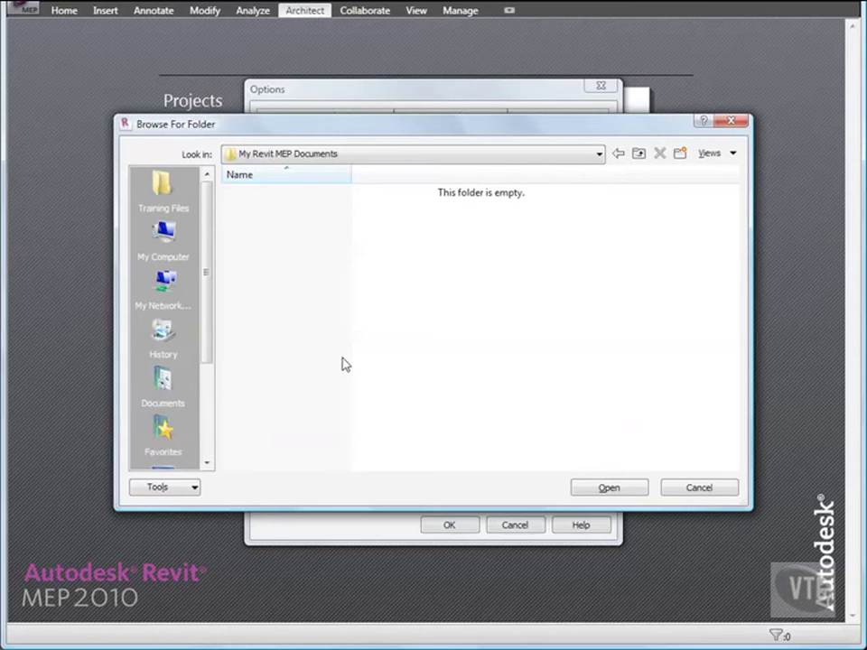
- Make that folder the My Library path, move it to the top of Places, and apply the options
click(590, 489)
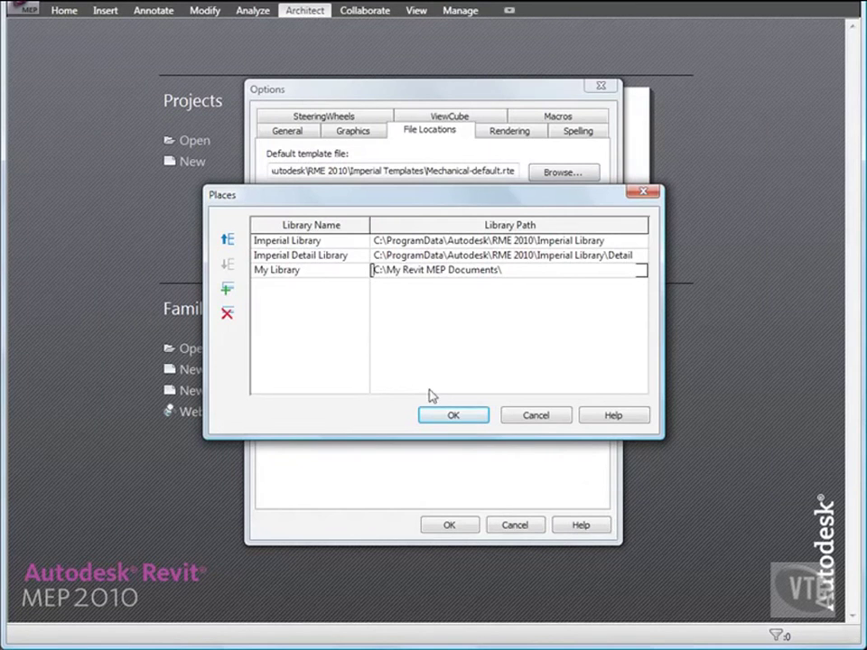
click(287, 225)
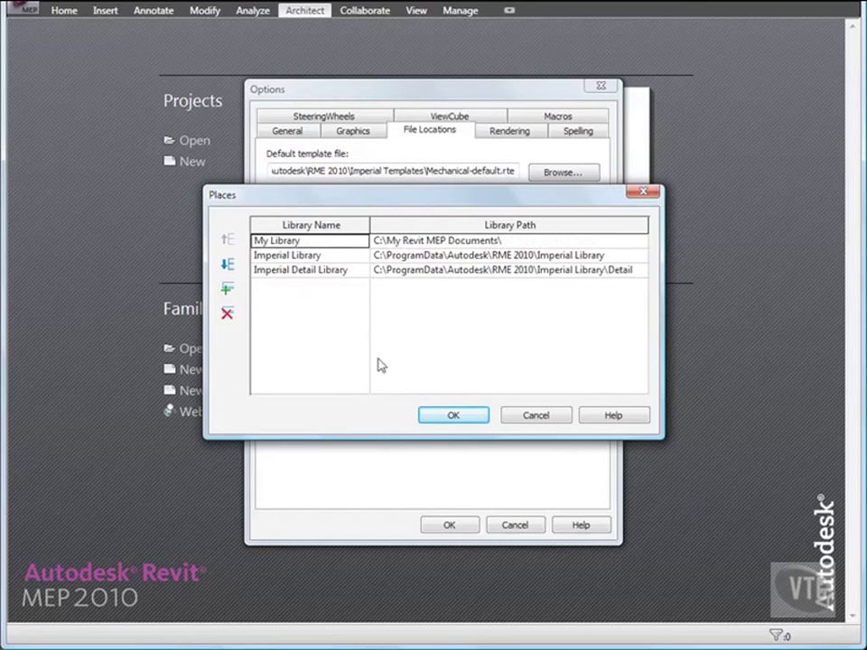
click(450, 415)
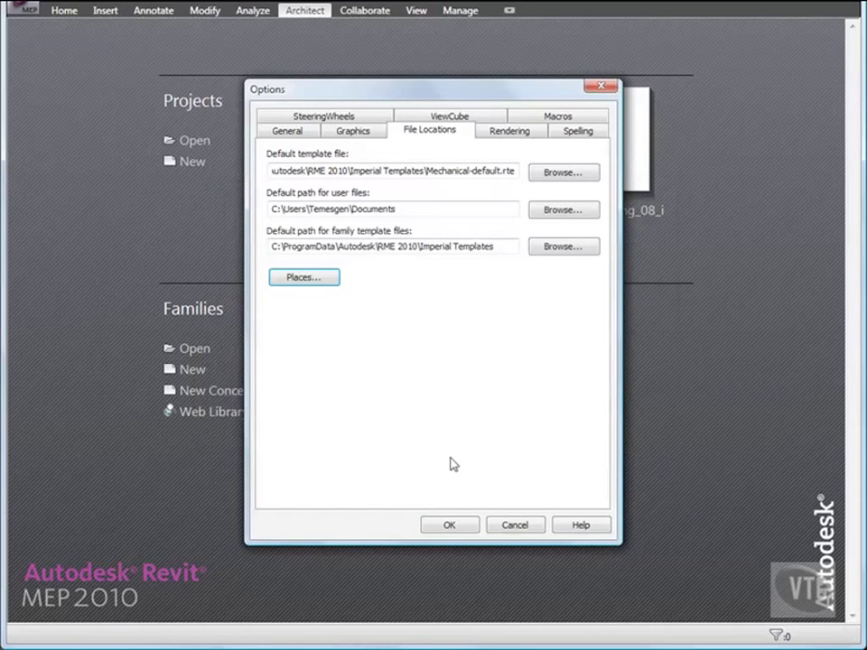
click(451, 527)
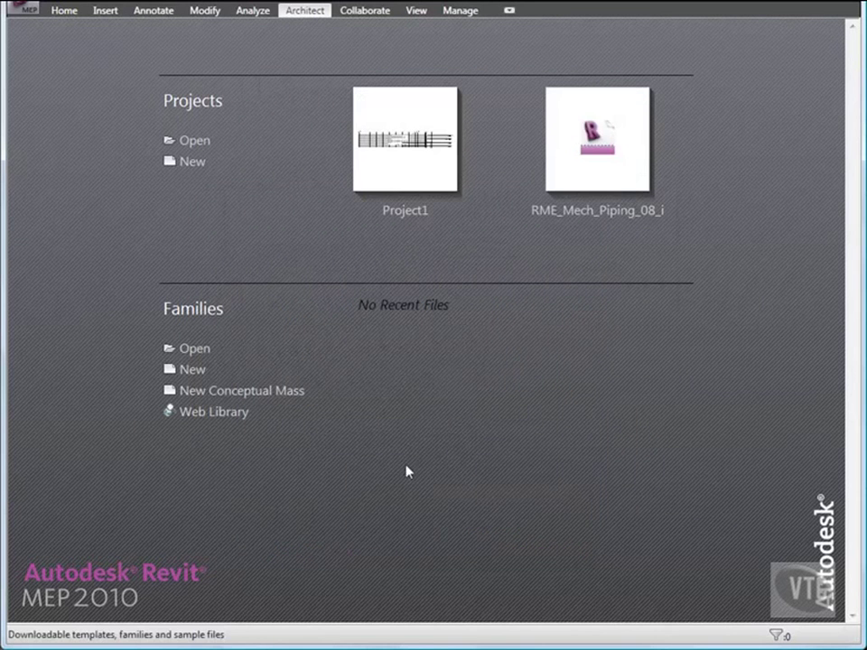
click(26, 9)
click(56, 103)
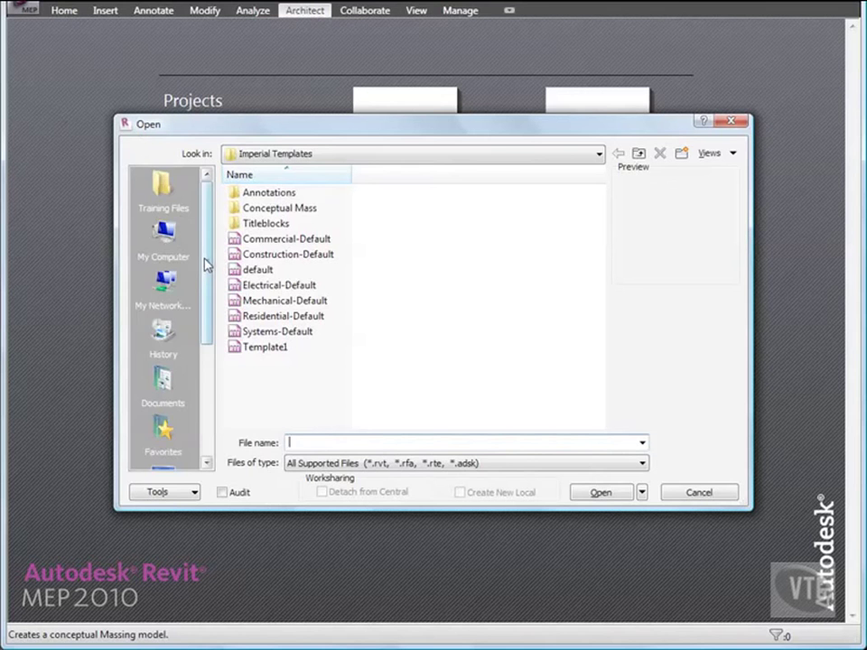
drag(207, 264, 211, 373)
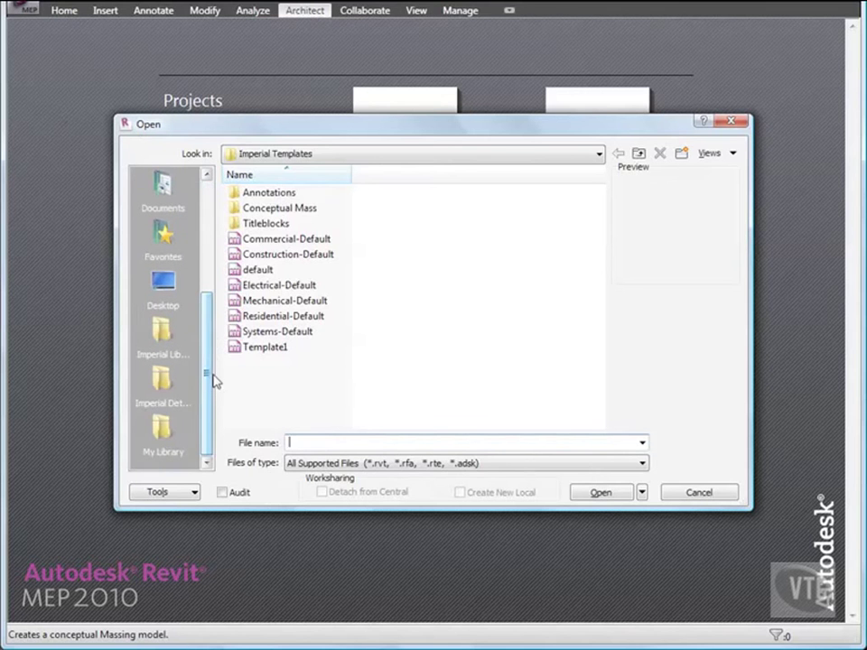
click(163, 429)
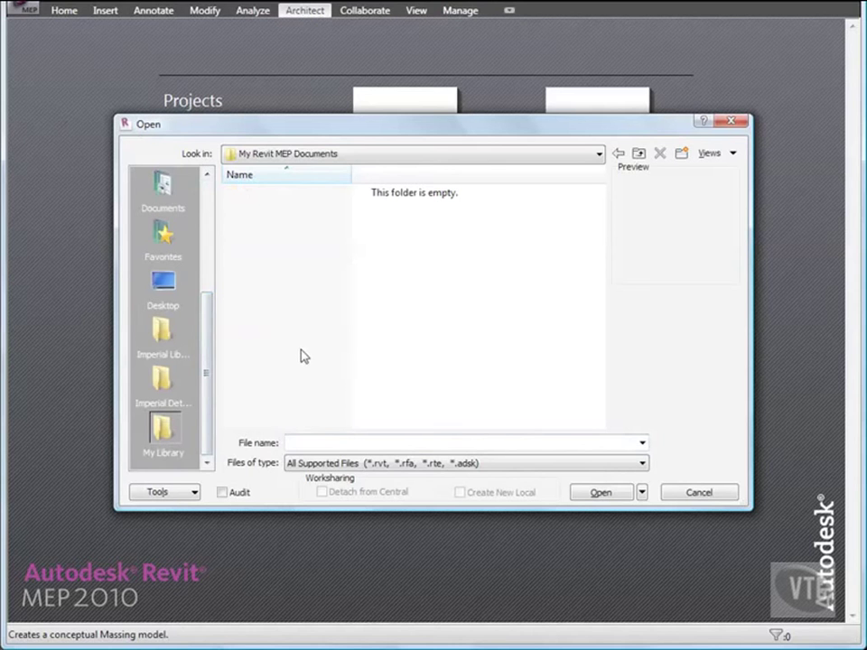
click(559, 153)
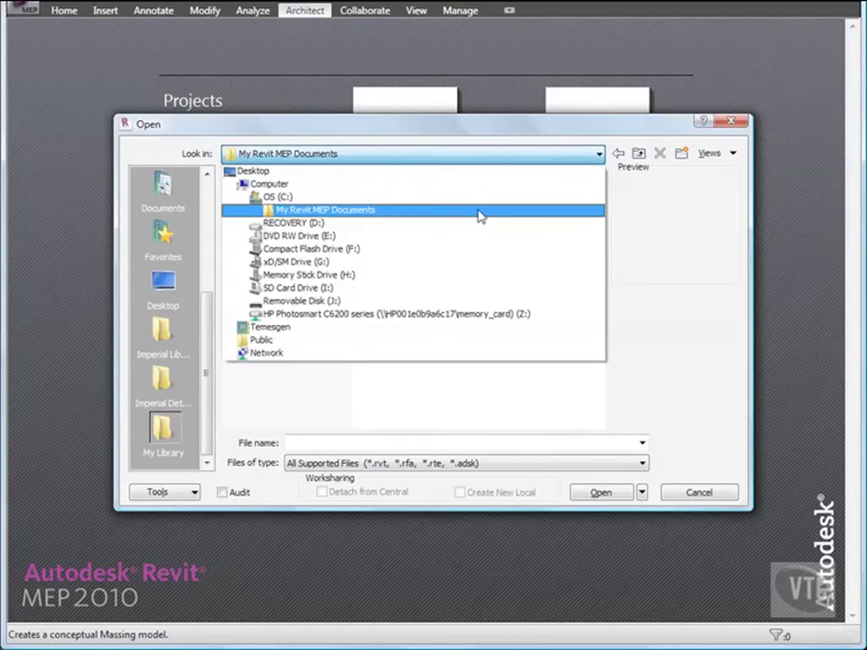
click(578, 154)
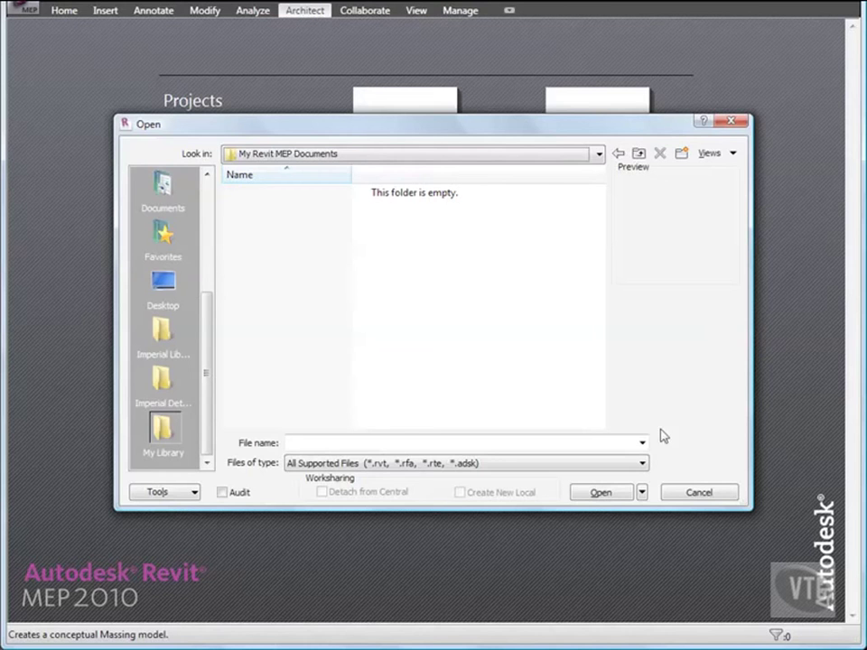
click(697, 492)
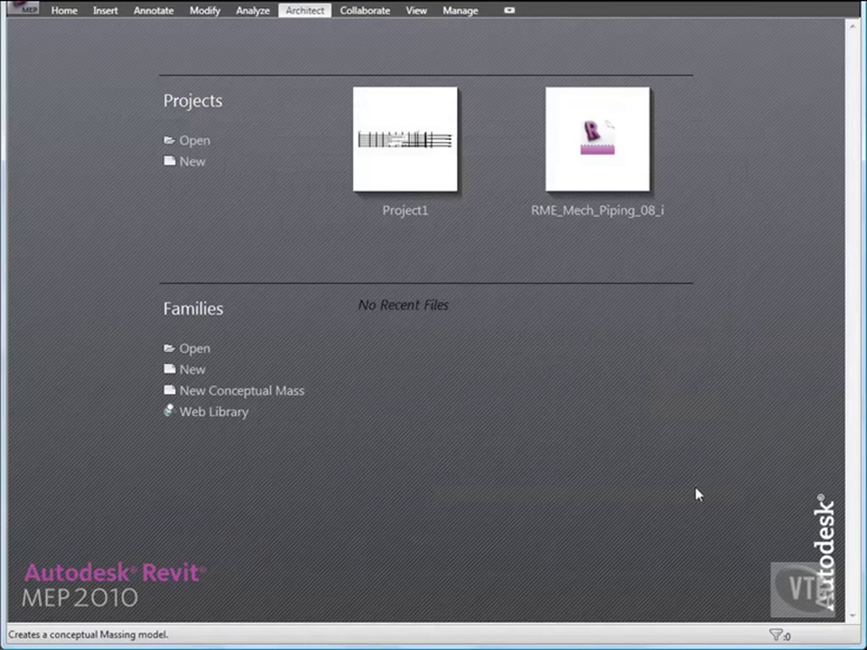
click(28, 13)
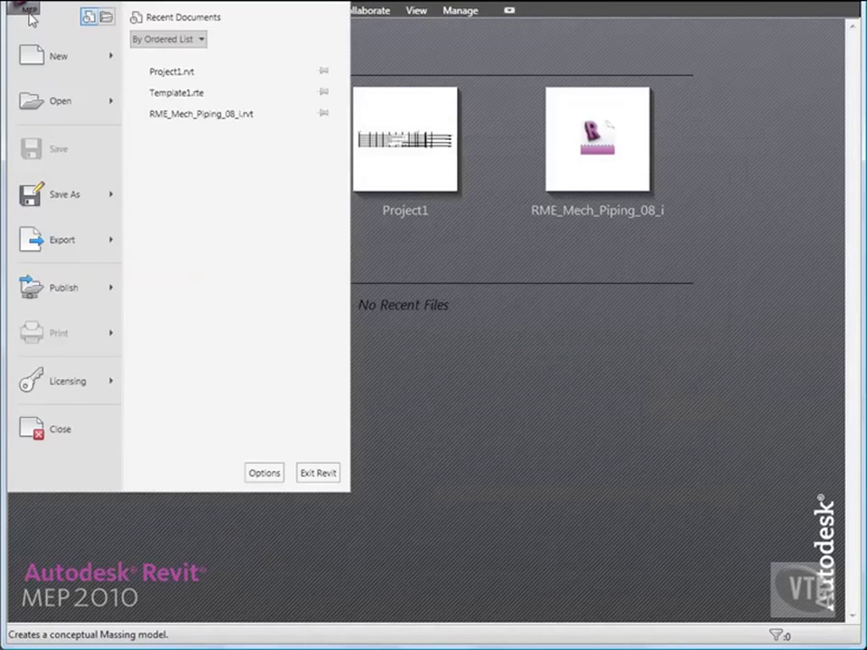
- Delete the My Library entry from the File Locations library Places list and confirm
click(265, 472)
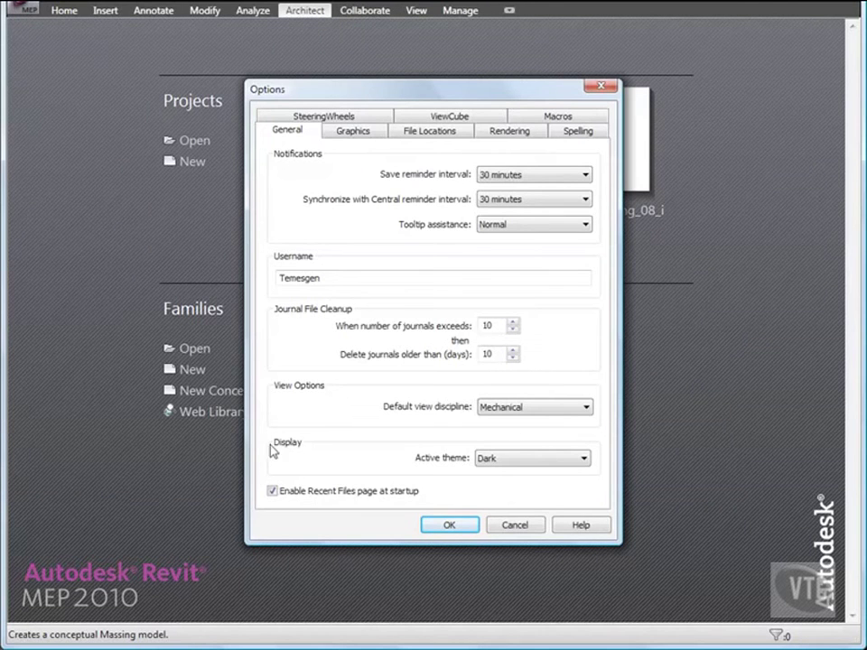
click(430, 137)
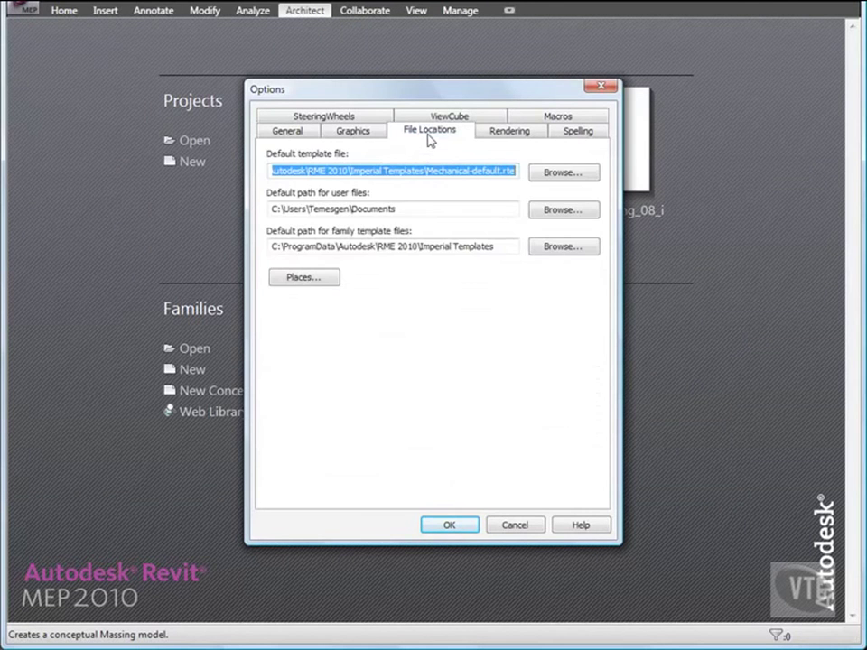
click(309, 280)
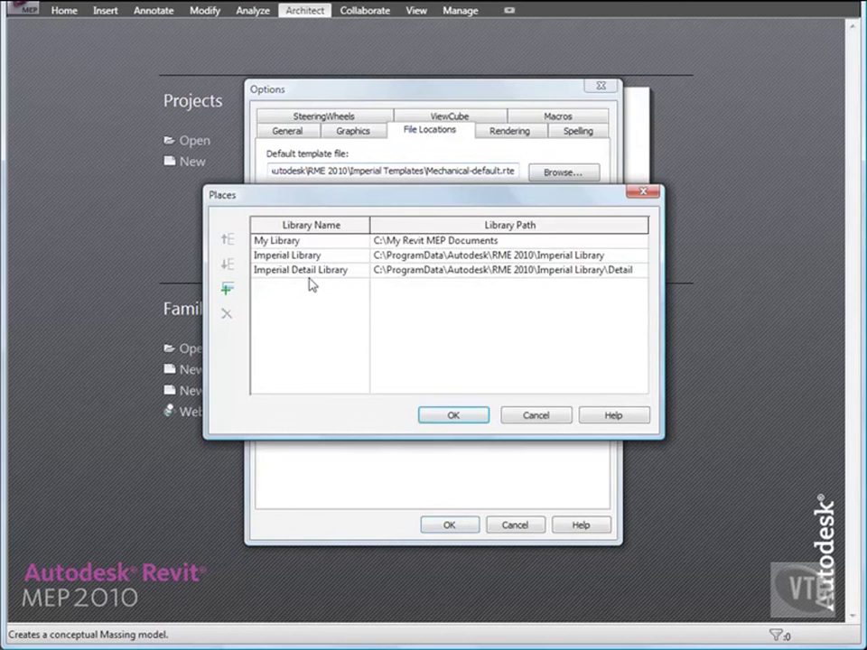
click(260, 241)
click(227, 312)
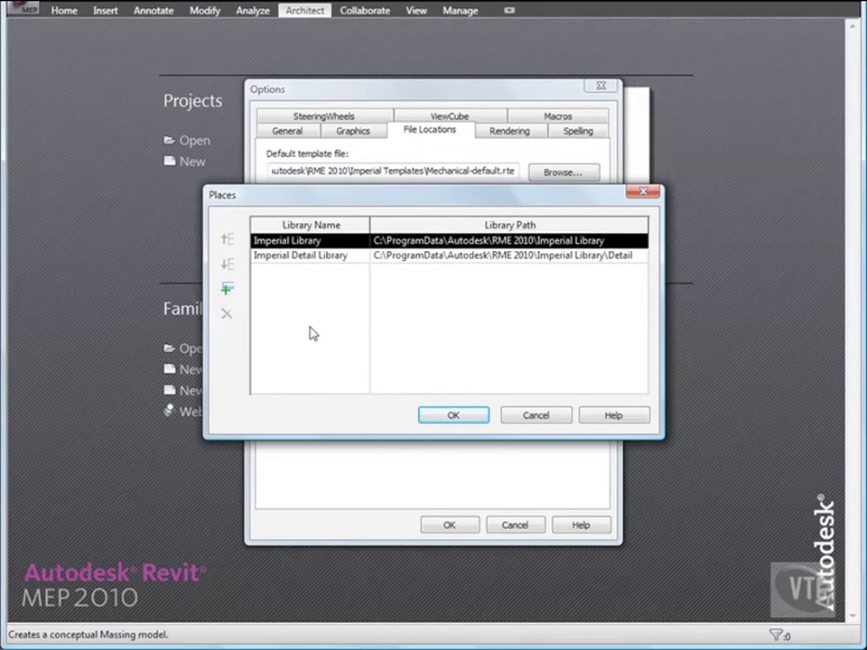
click(452, 415)
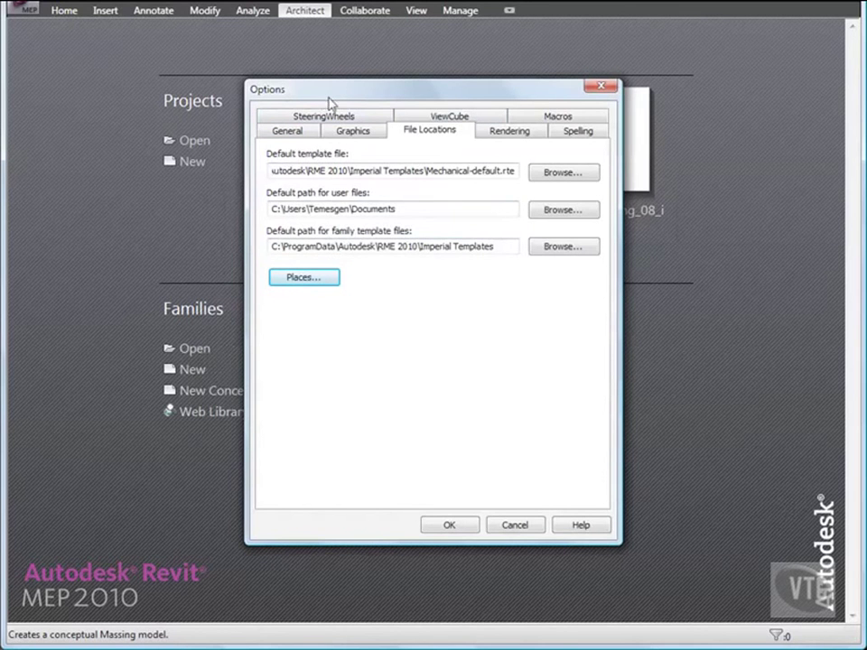
click(502, 136)
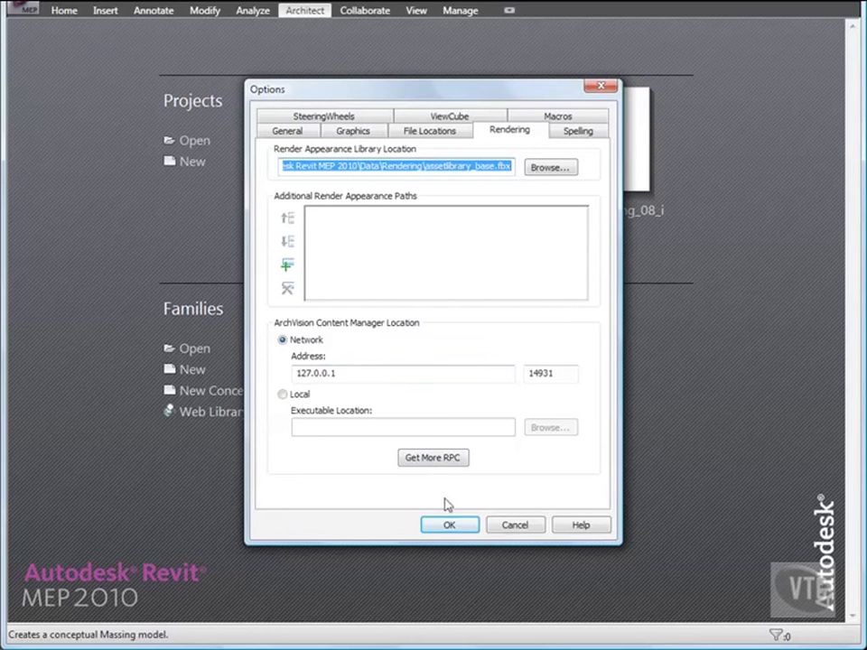
- Accept the Options dialog with OK to return to the Recent Files start page
click(450, 525)
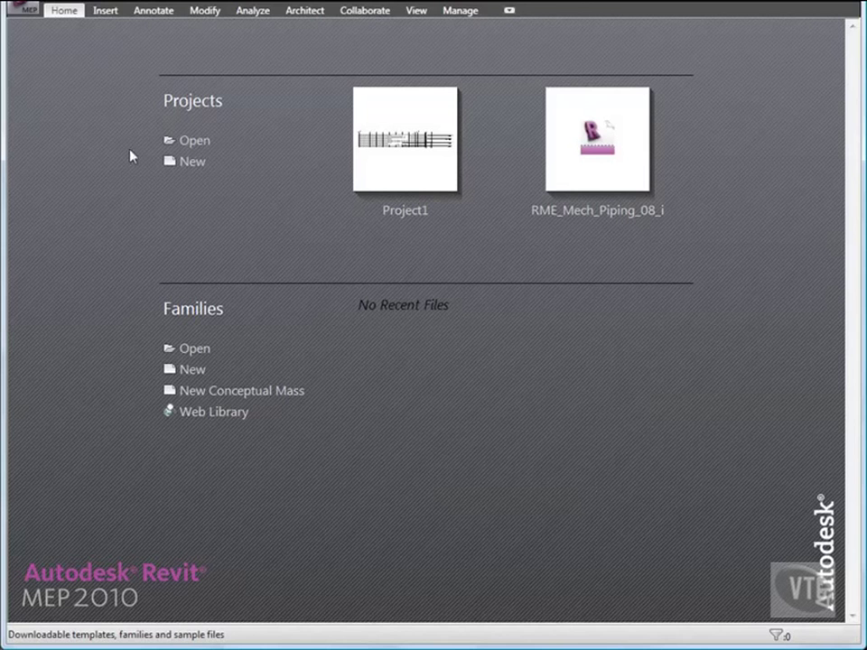
click(24, 9)
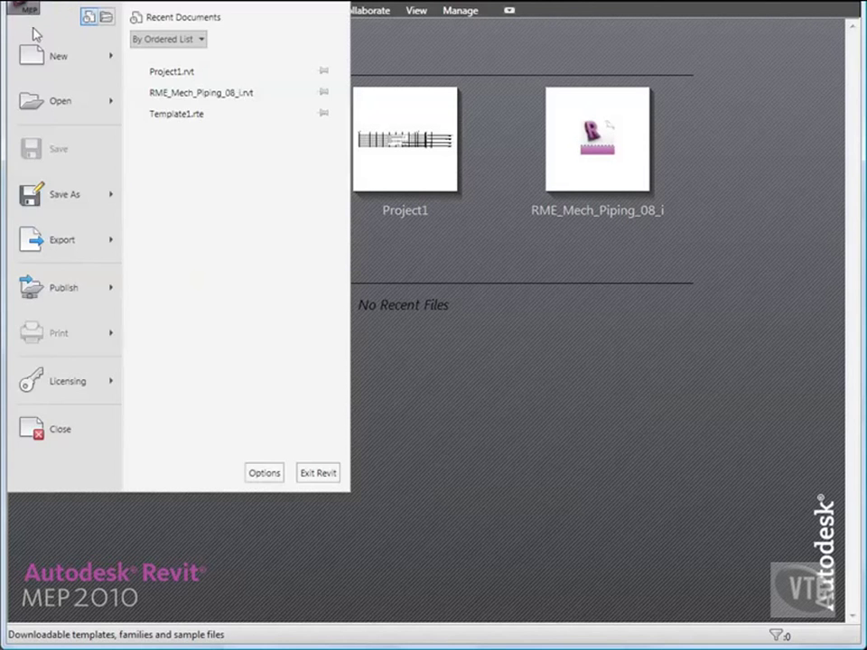
- From the Spelling options, open the personal Custom.DIC dictionary in Notepad for editing
click(262, 473)
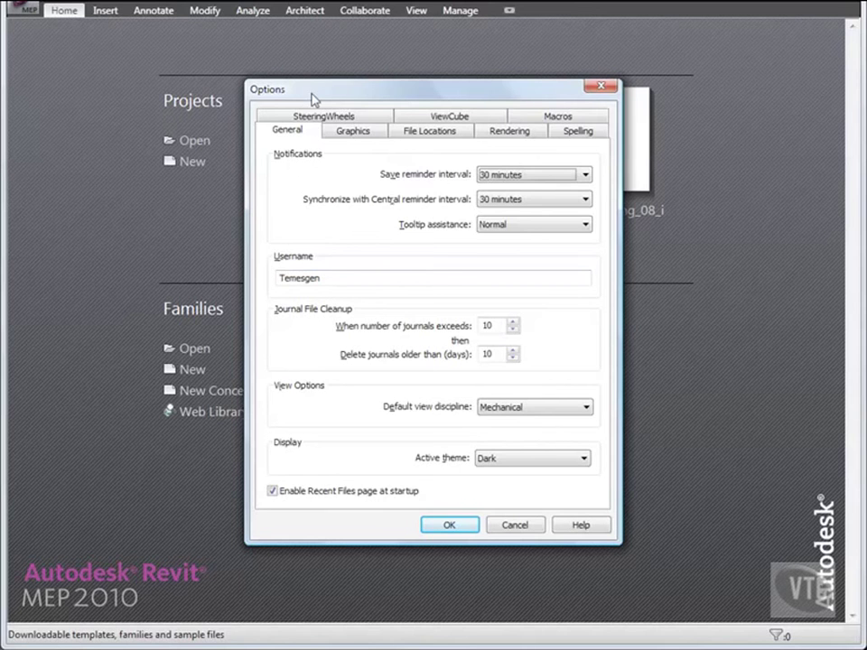
click(574, 132)
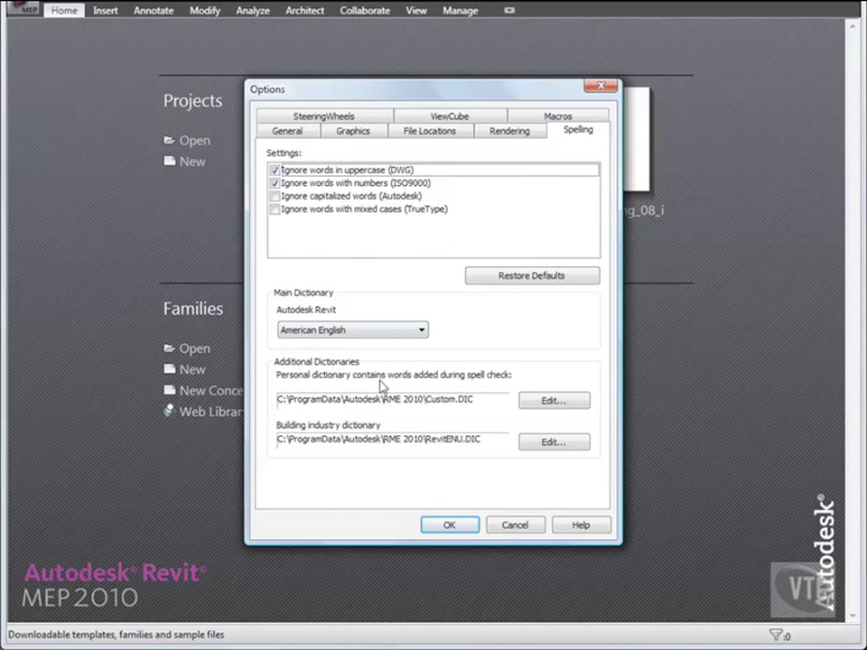
click(553, 400)
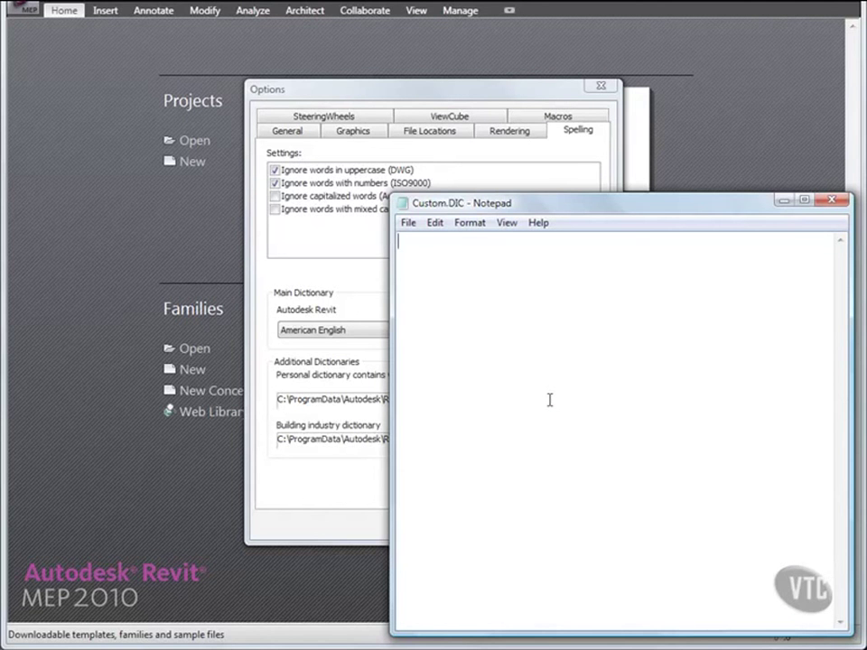
- Add 'sheetmtl-Cu' to Custom.DIC, save the file and exit Notepad
text(sheetmtl-Cu)
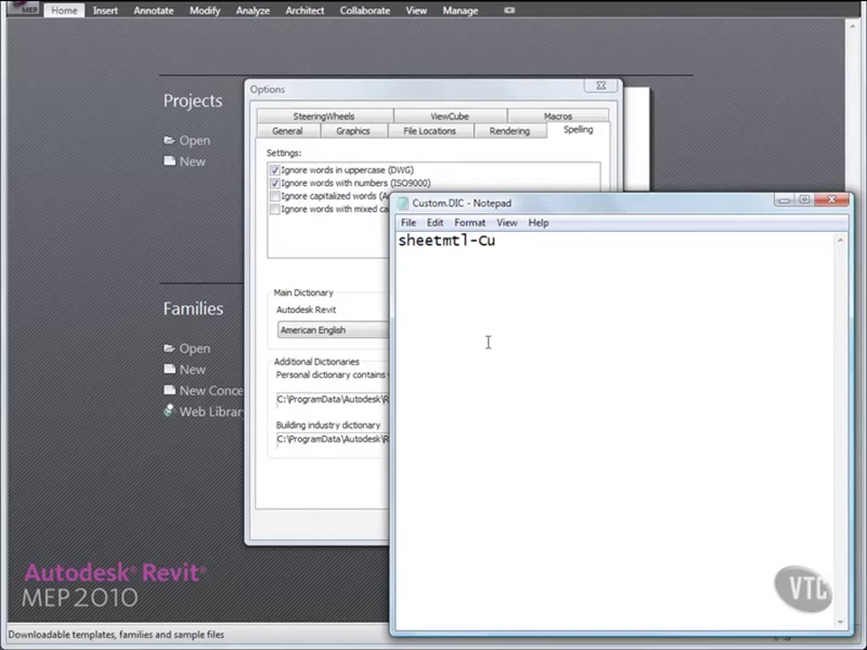
click(407, 224)
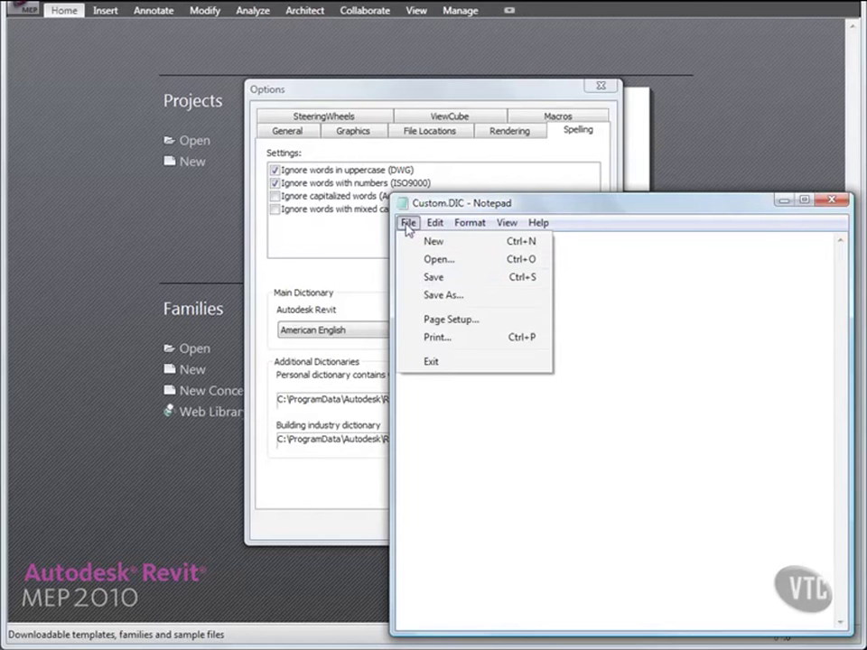
click(438, 280)
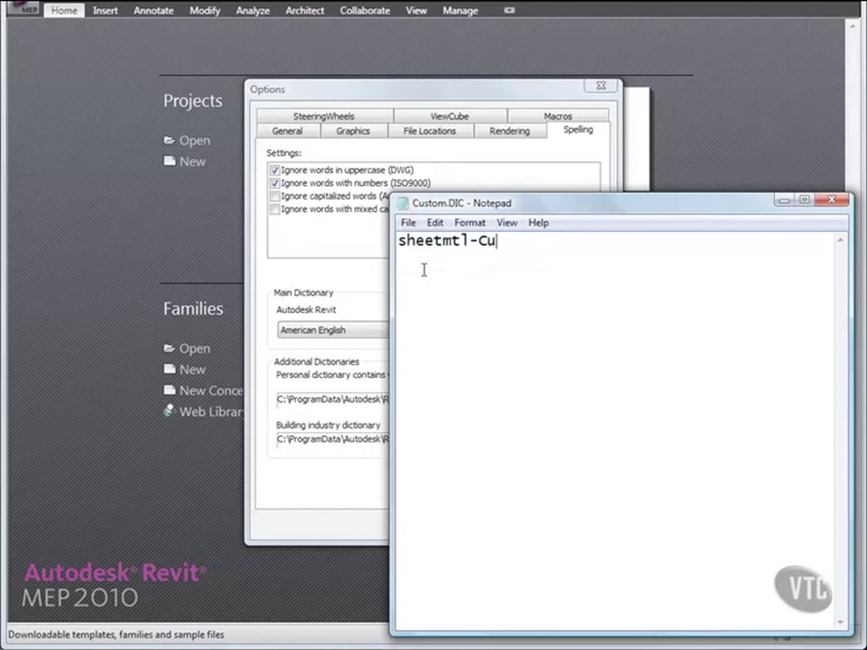
click(407, 224)
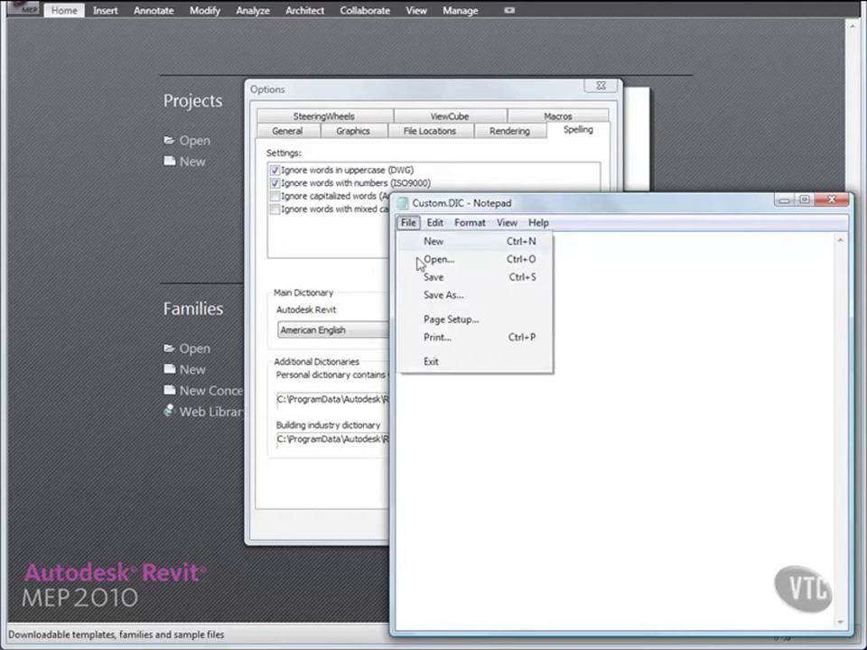
click(433, 362)
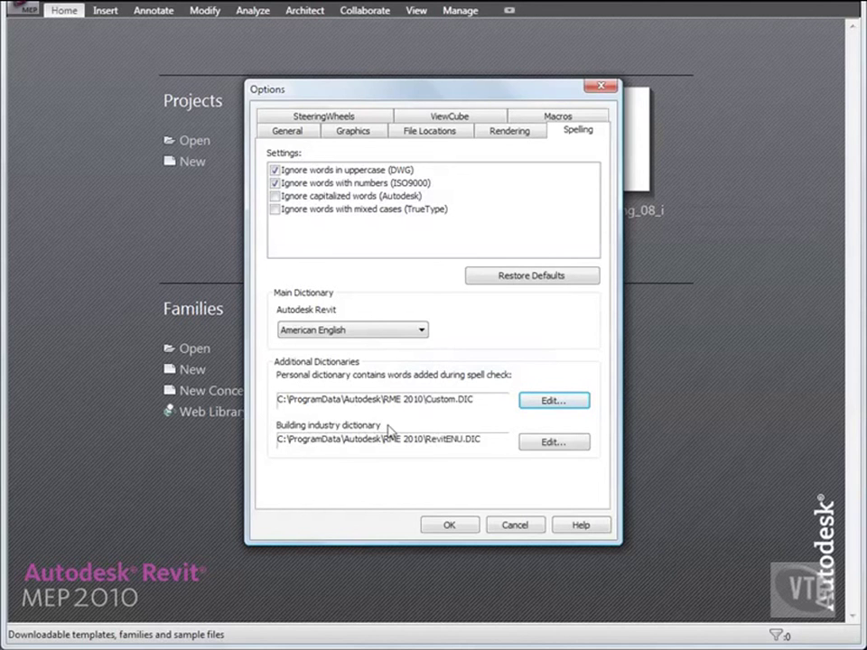
click(552, 442)
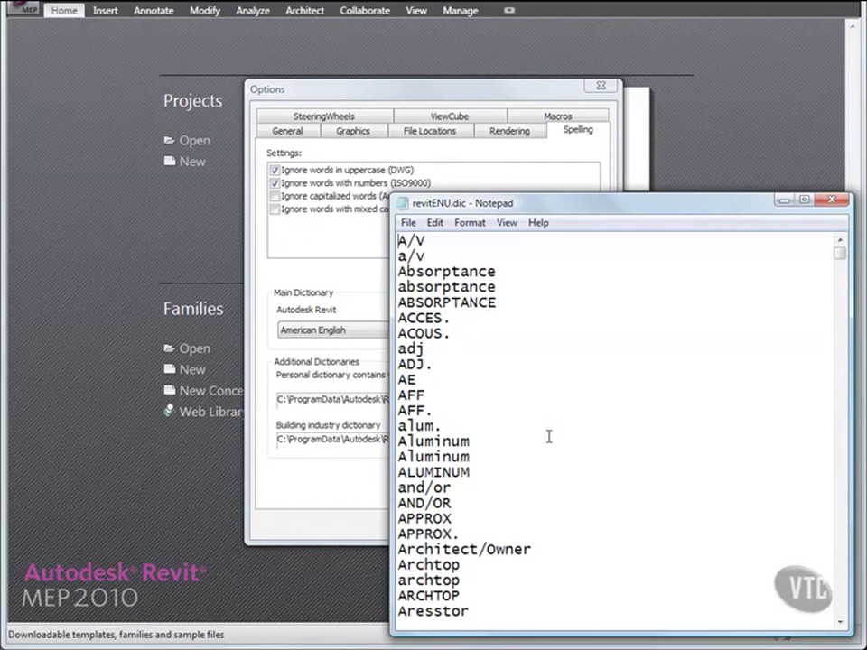
scroll(558, 413, down, 4)
scroll(559, 413, down, 13)
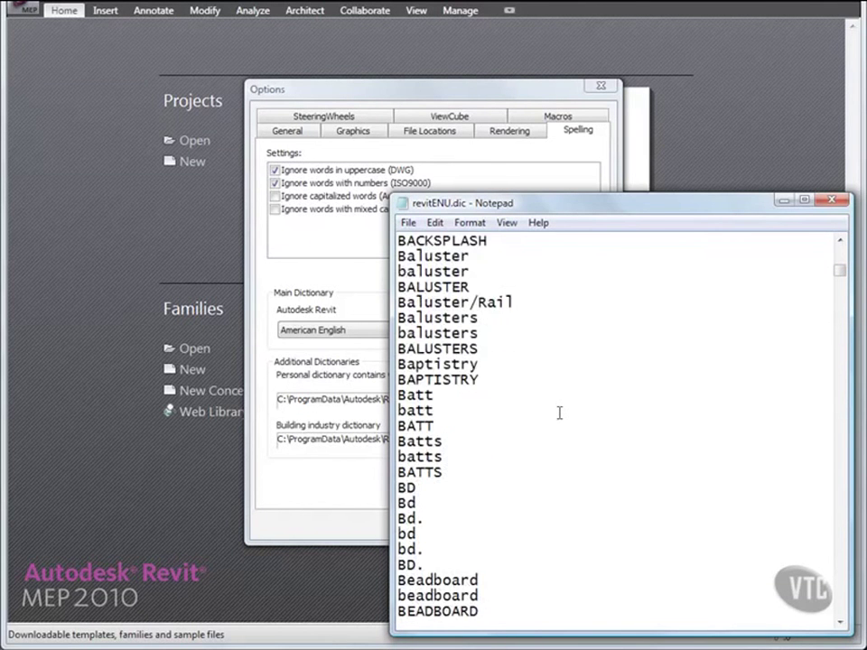
scroll(559, 413, down, 9)
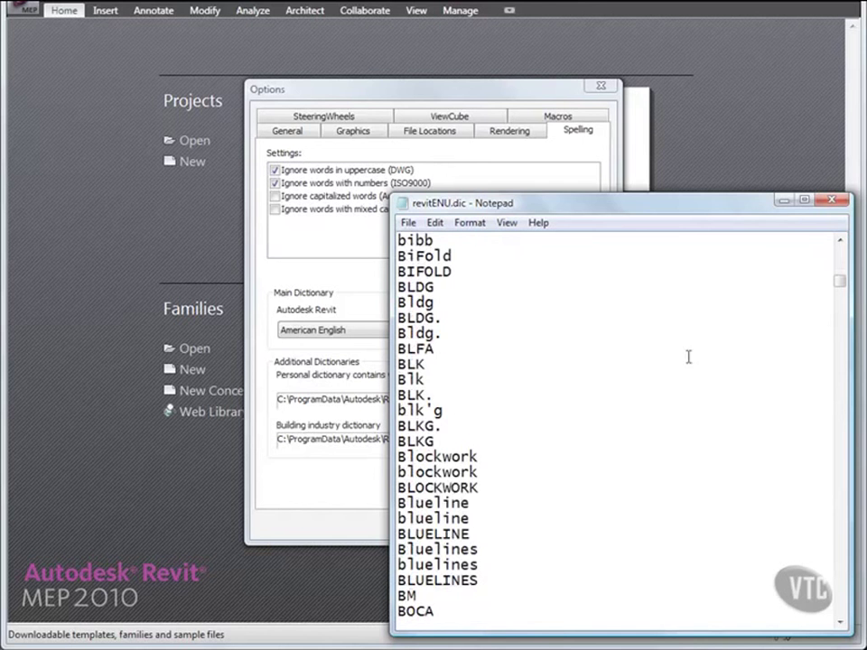
drag(840, 283, 849, 607)
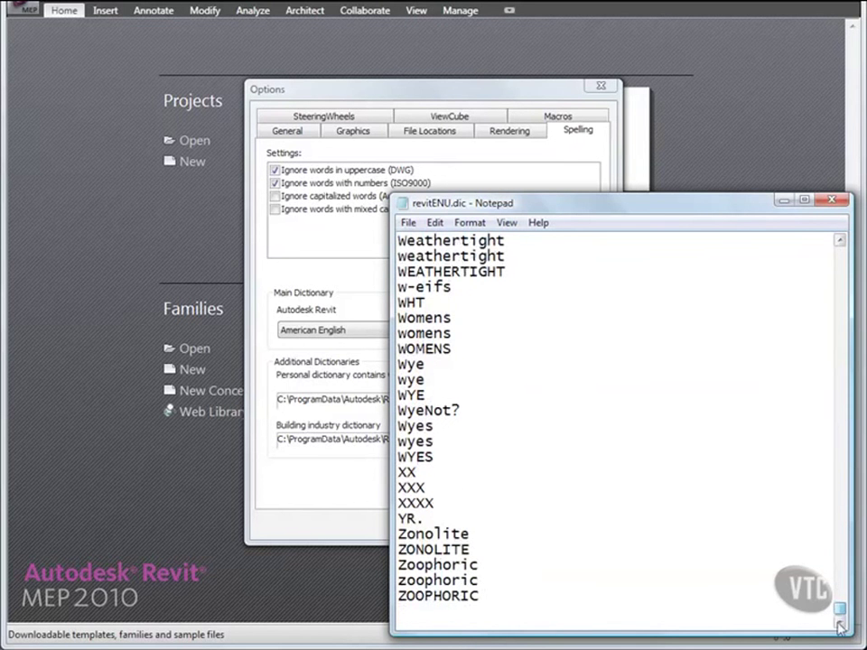
click(408, 223)
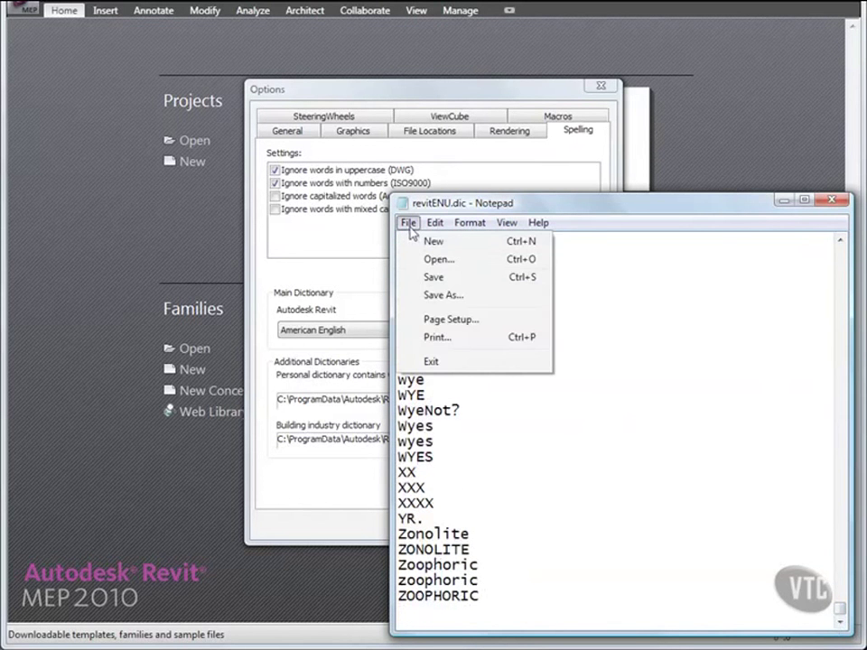
click(433, 363)
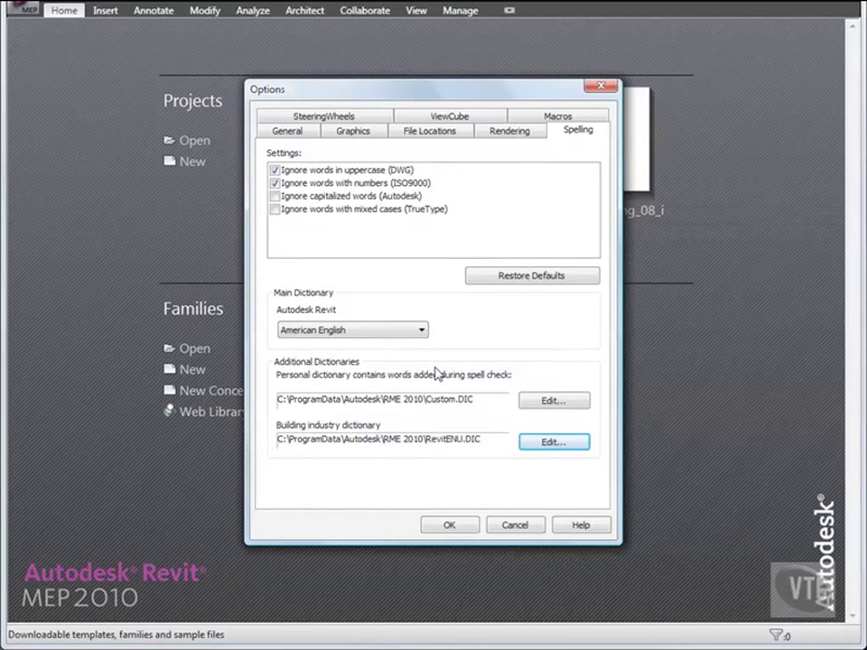
- Accept the spelling options and create a new project from the default template
click(450, 524)
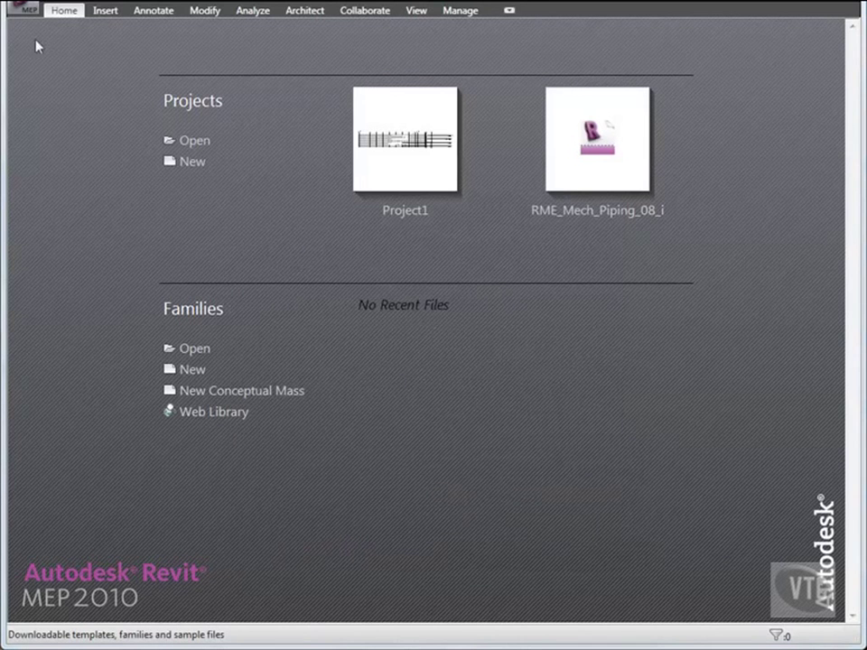
click(25, 11)
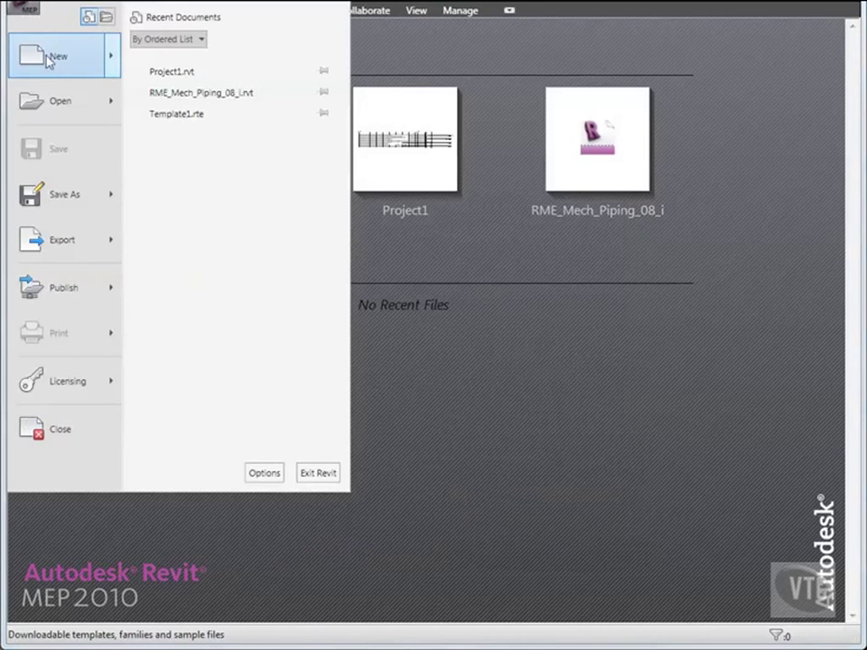
mouse_move(23, 58)
click(185, 76)
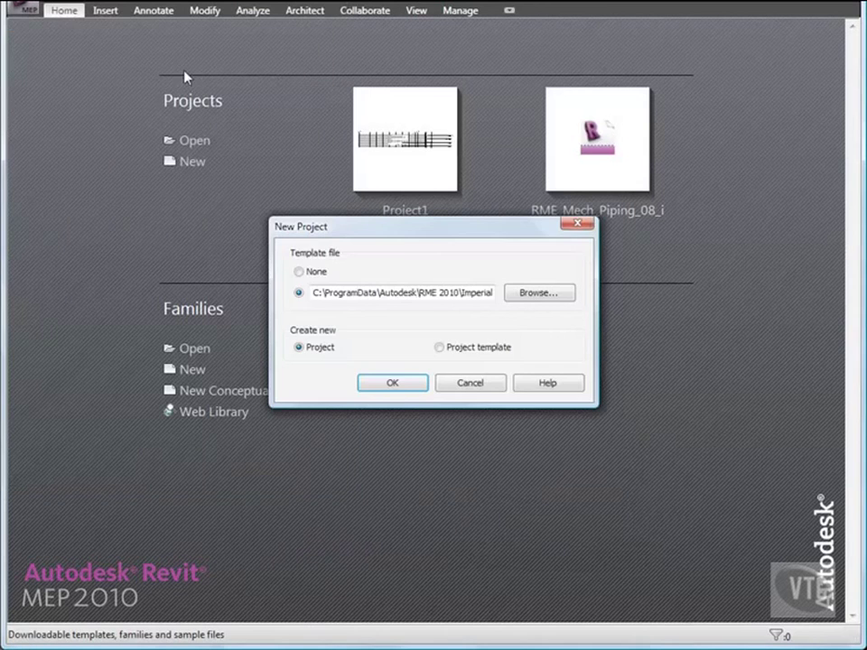
click(392, 381)
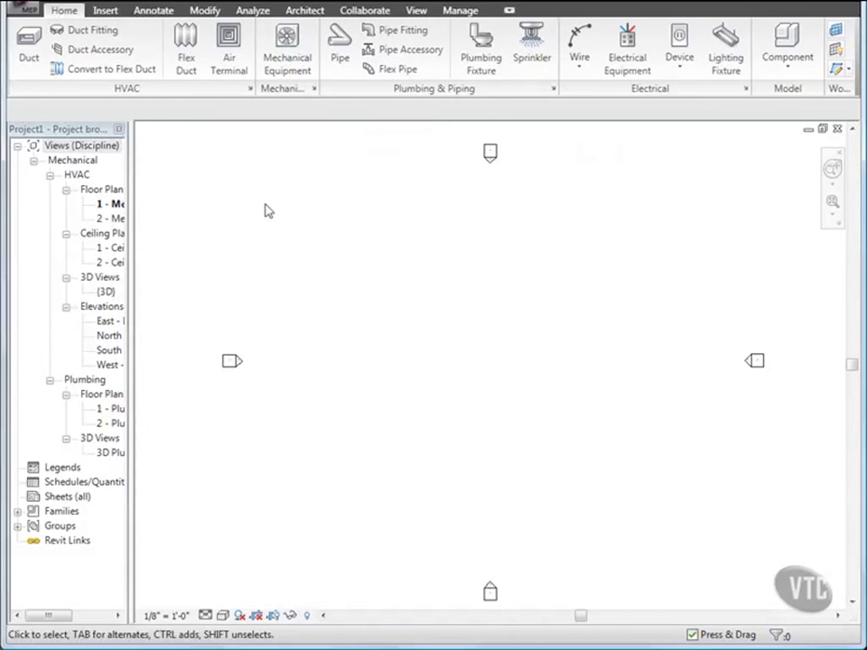
click(153, 11)
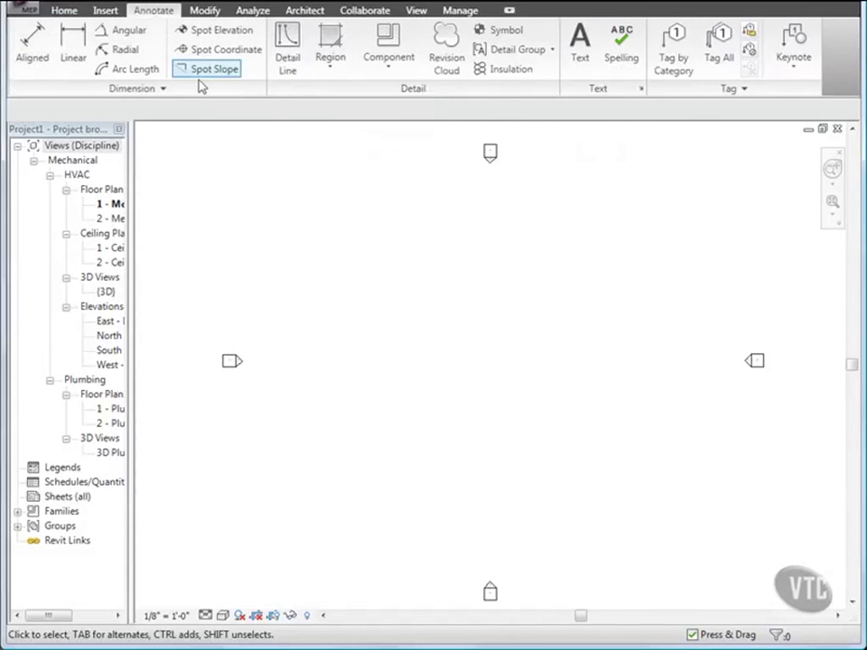
- Place a text note reading 'This is sheetmtl-Cu and SHTMTL-CU.' near the middle of the Level 1 plan
click(580, 50)
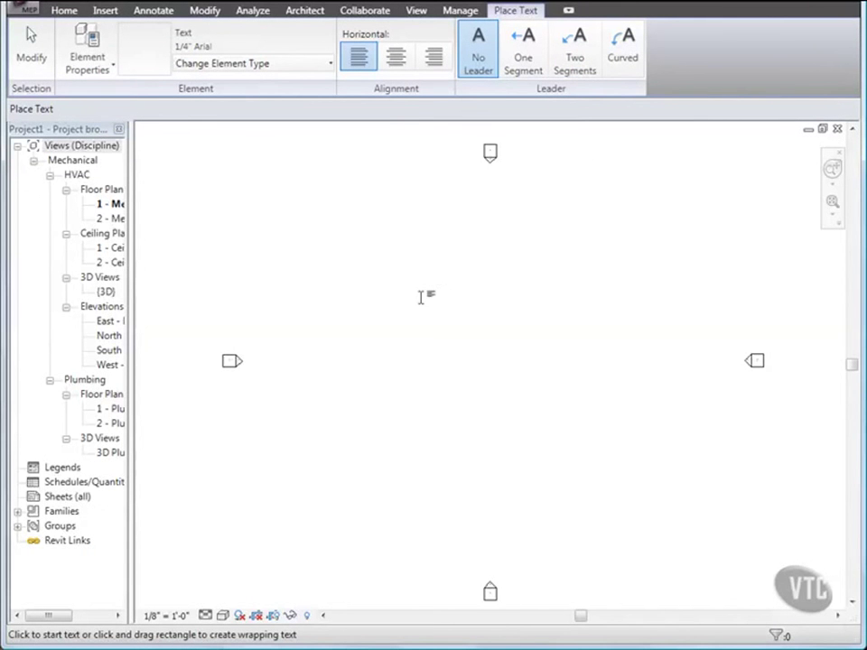
click(352, 307)
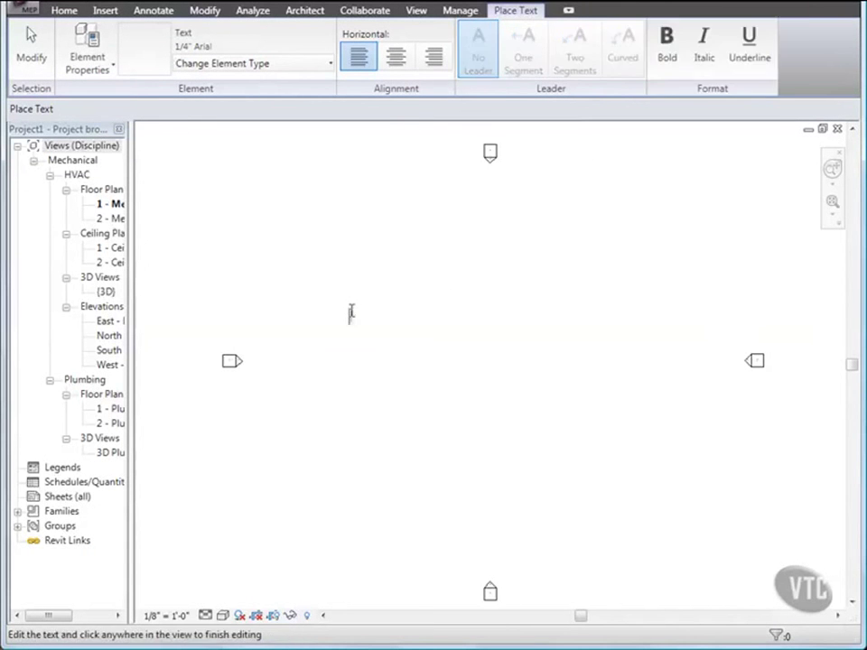
text(This is shee)
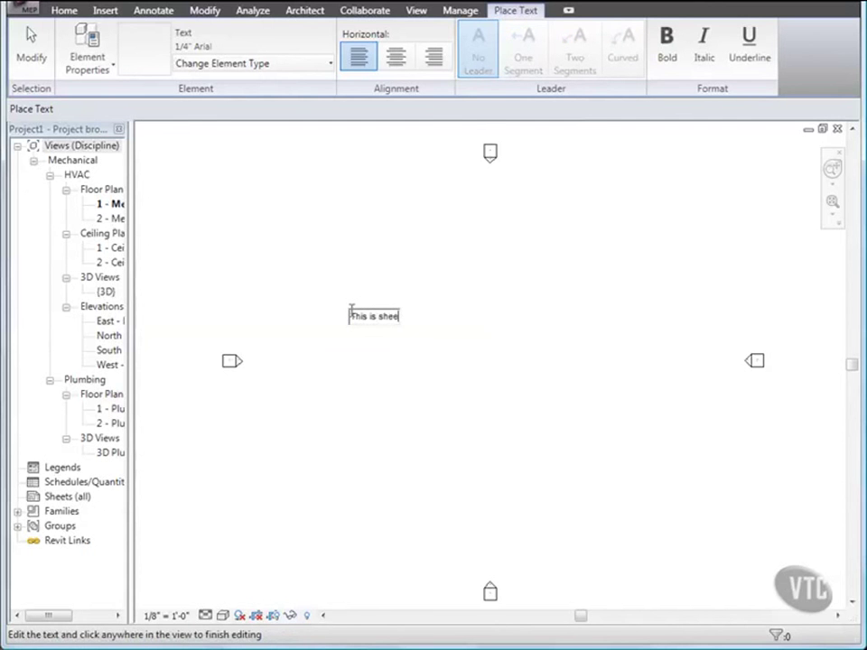
text(tmtl-Cu and SH)
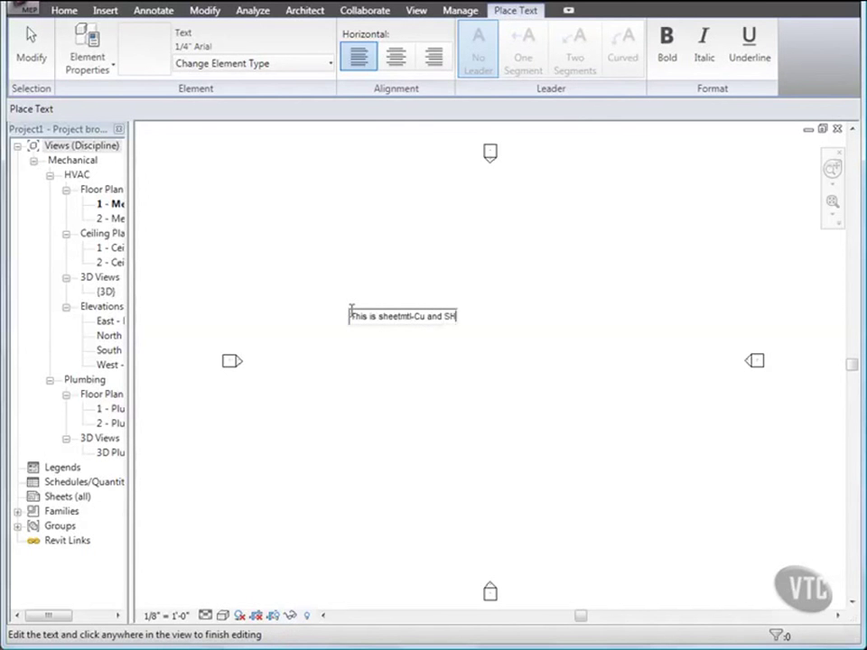
text(TMTL-CU.)
scroll(355, 309, up, 1)
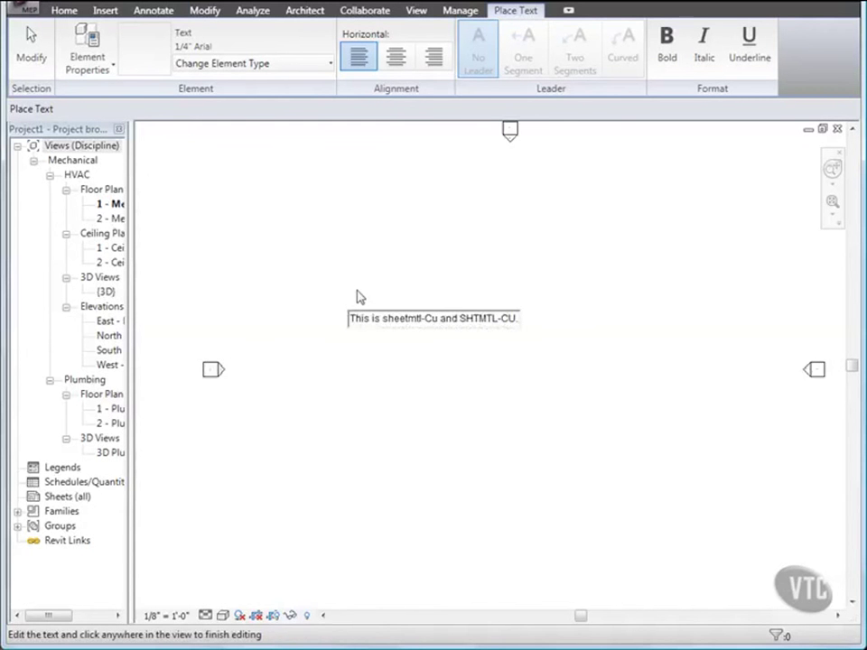
click(29, 52)
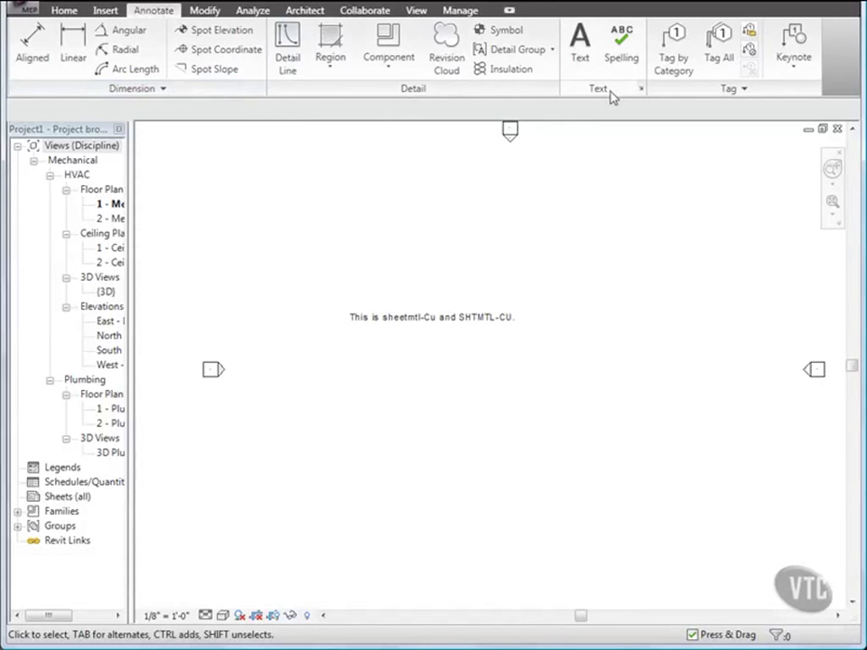
click(620, 62)
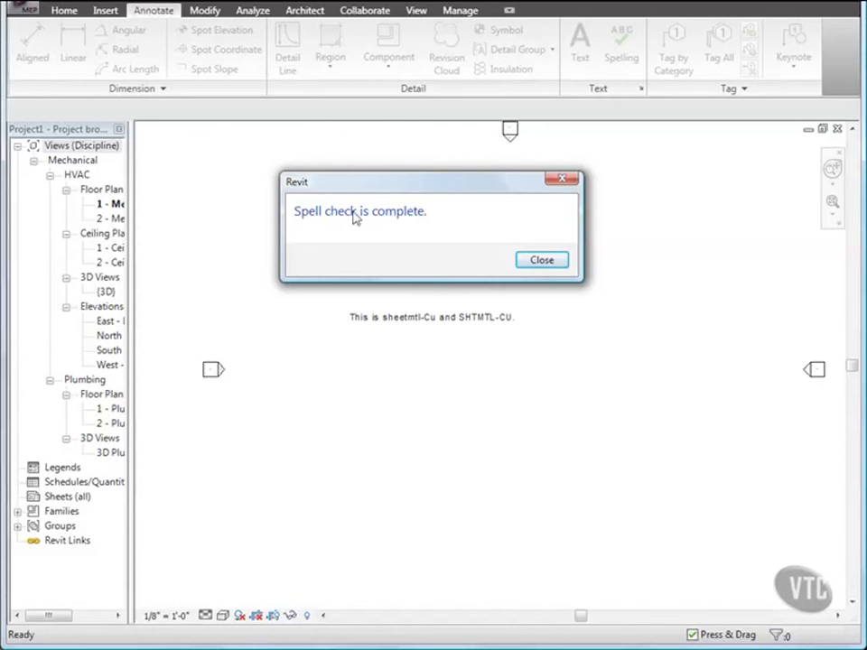
click(543, 261)
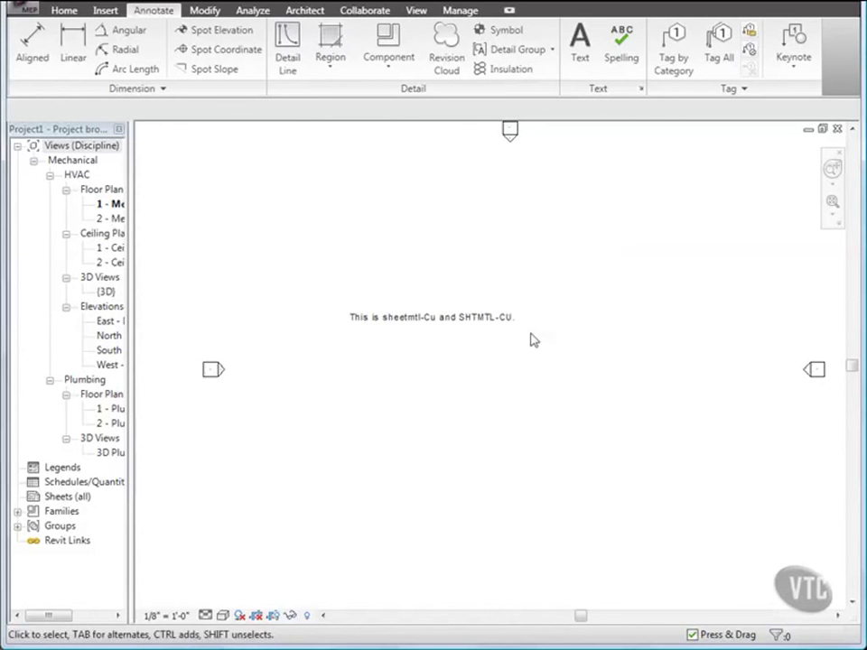
- Restore the default Spelling settings and open Custom.DIC in Notepad for editing
click(22, 13)
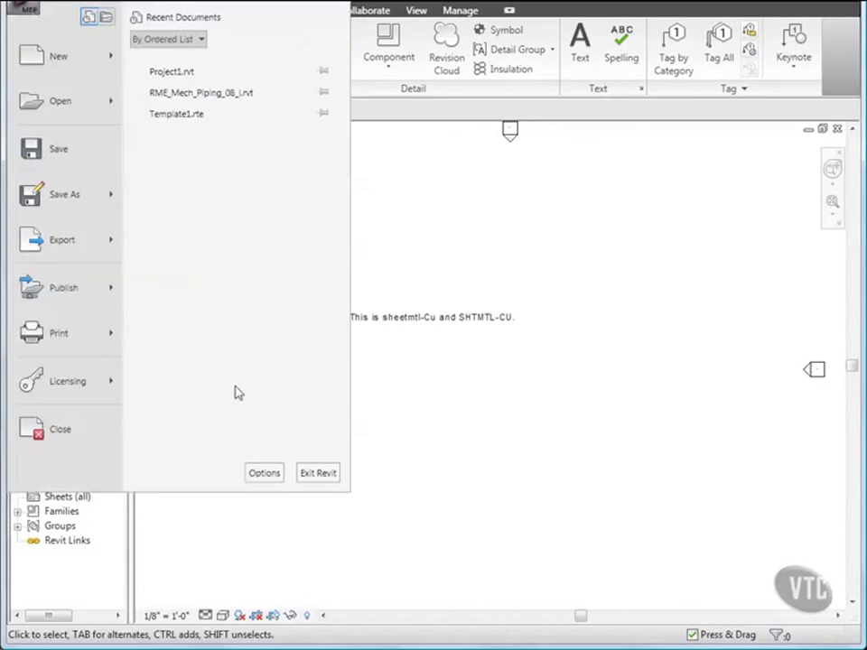
click(267, 474)
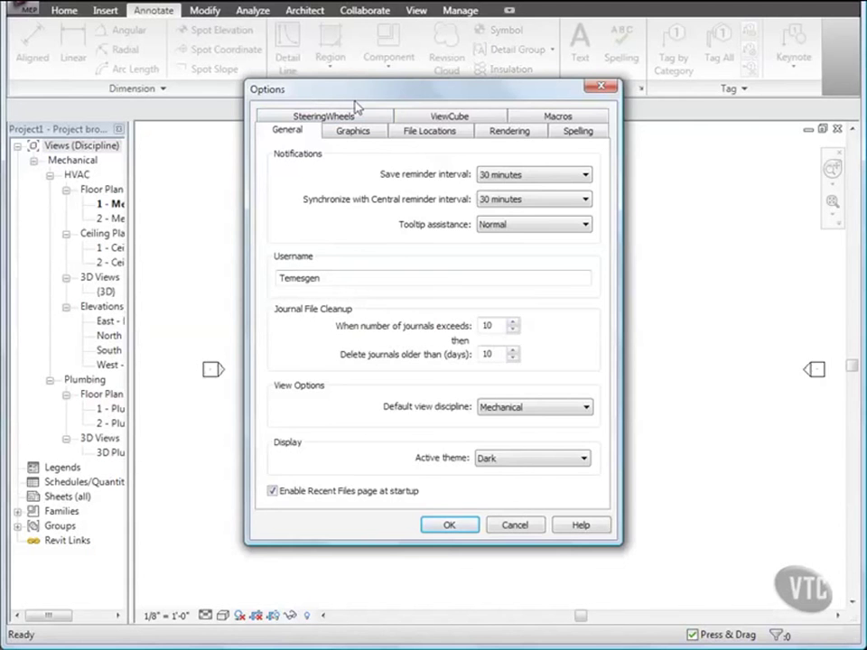
click(577, 132)
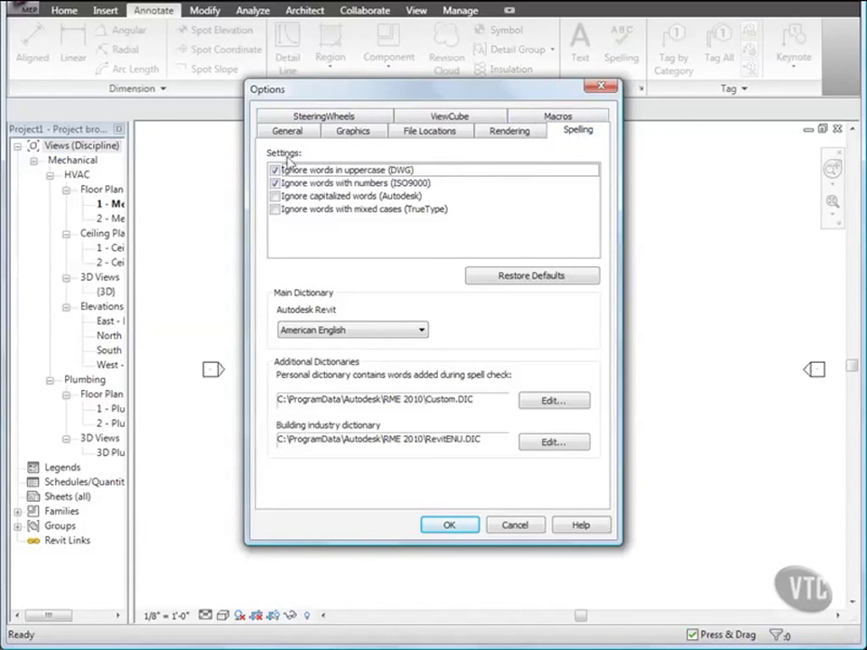
click(545, 283)
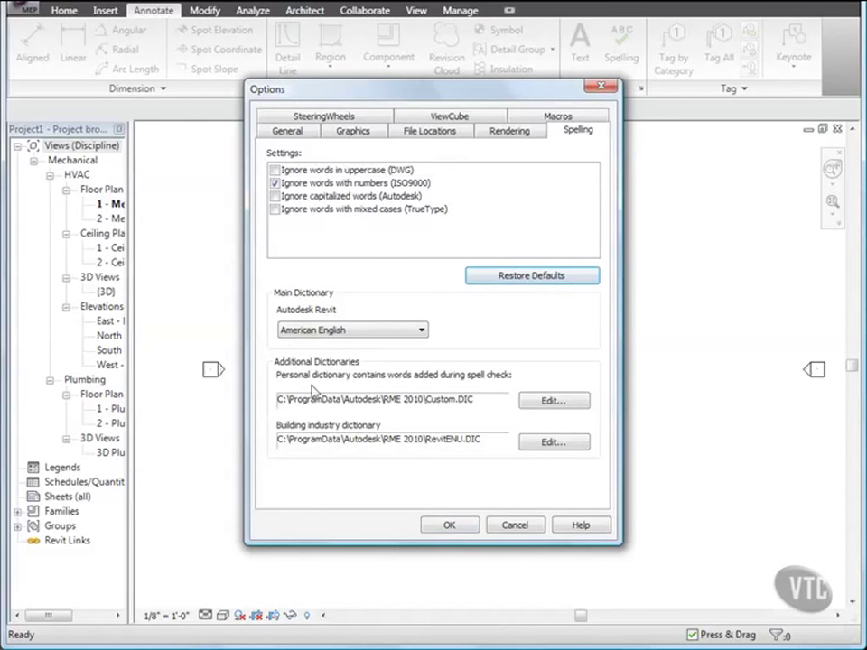
click(550, 401)
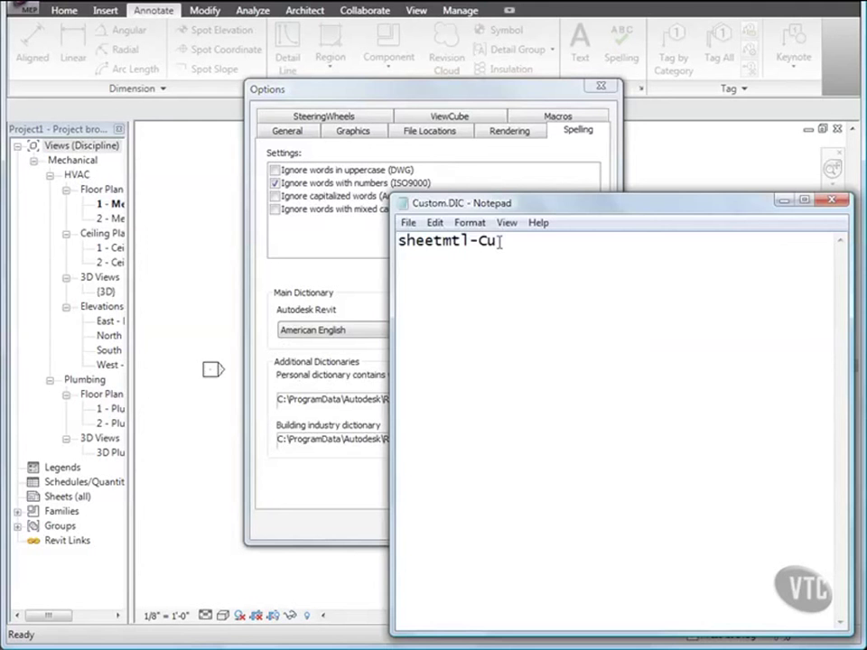
- Delete the 'sheetmtl-Cu' entry from Custom.DIC, save the emptied file and exit Notepad
drag(498, 241, 374, 246)
key(Delete)
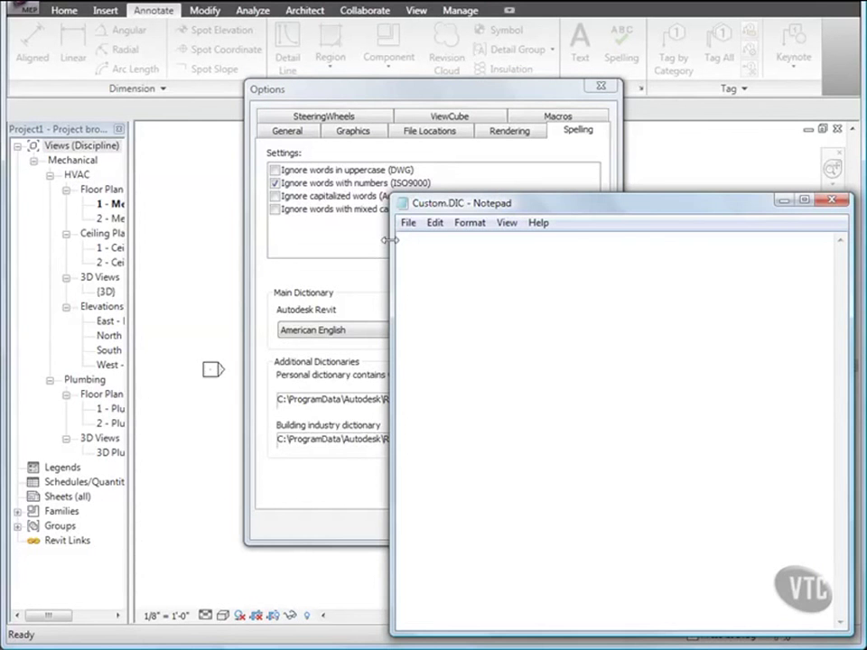
click(408, 224)
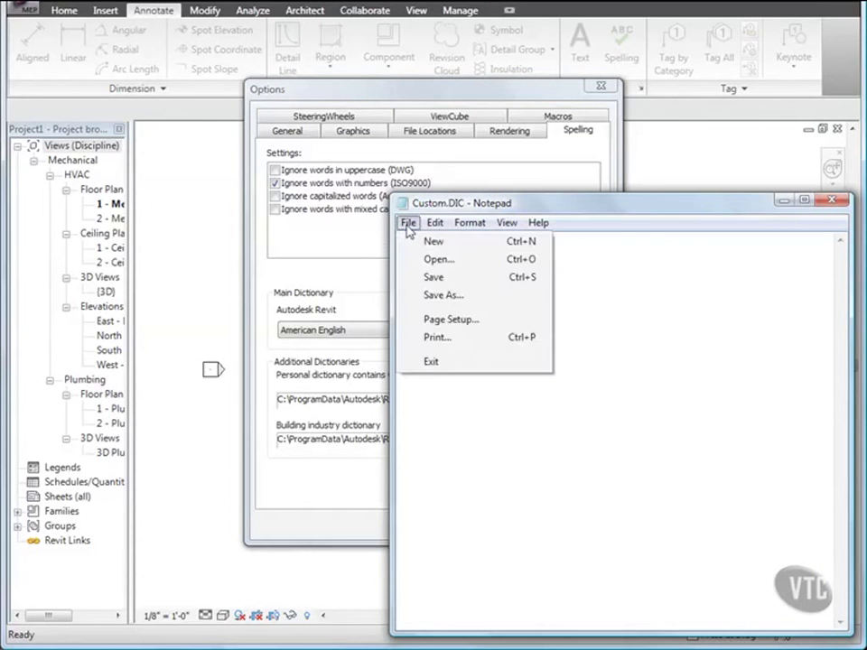
click(429, 280)
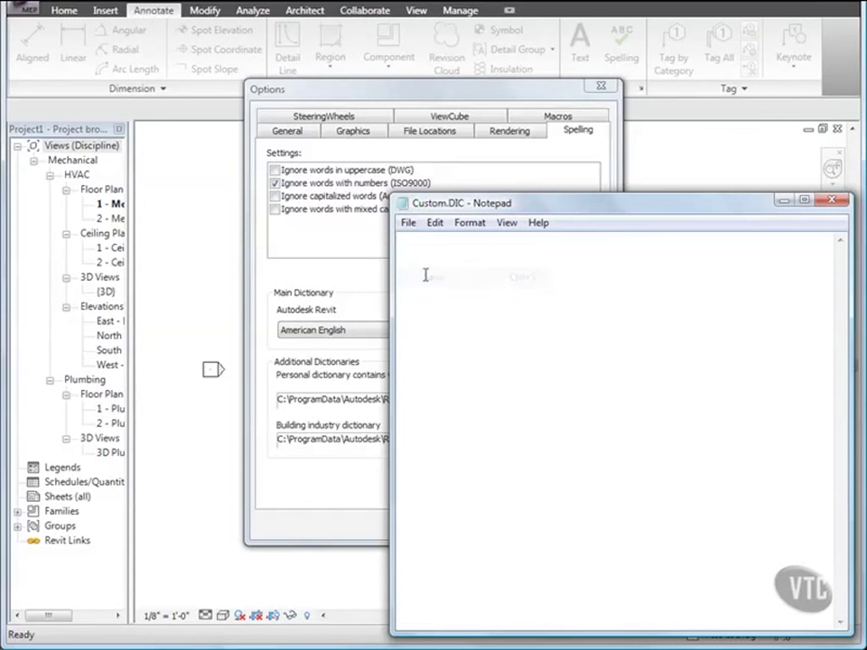
click(408, 226)
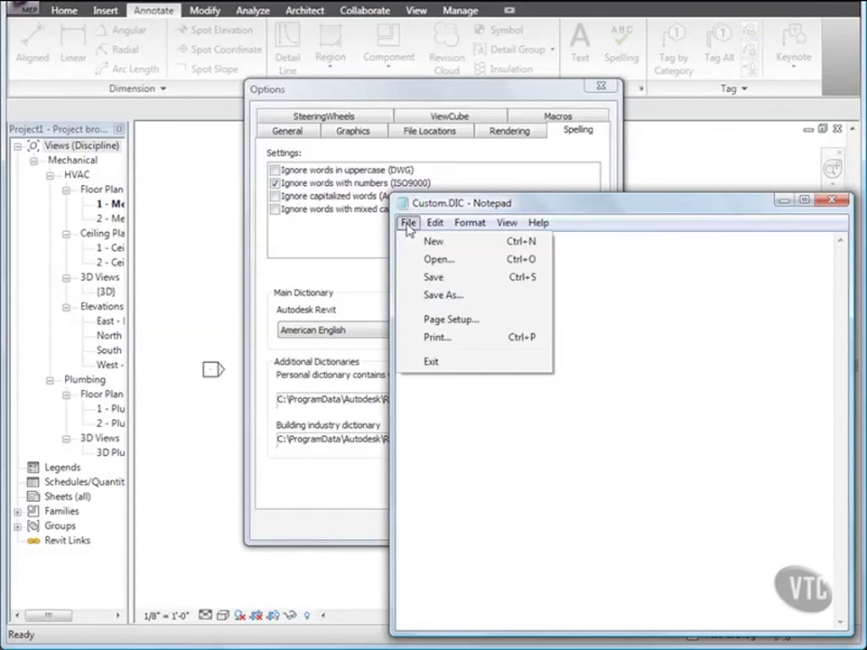
click(434, 362)
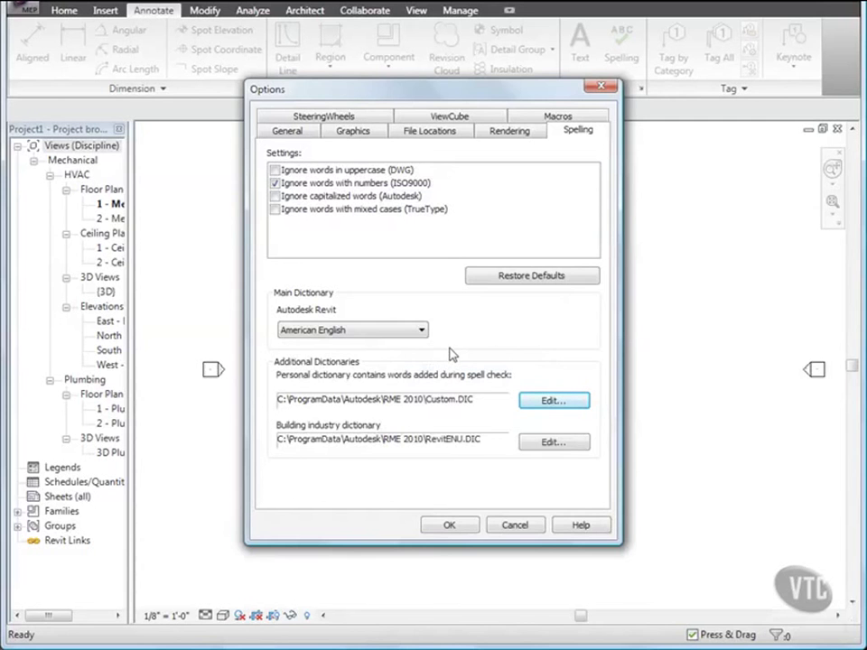
- Accept the spelling options, then close Project1 without saving its changes
click(451, 526)
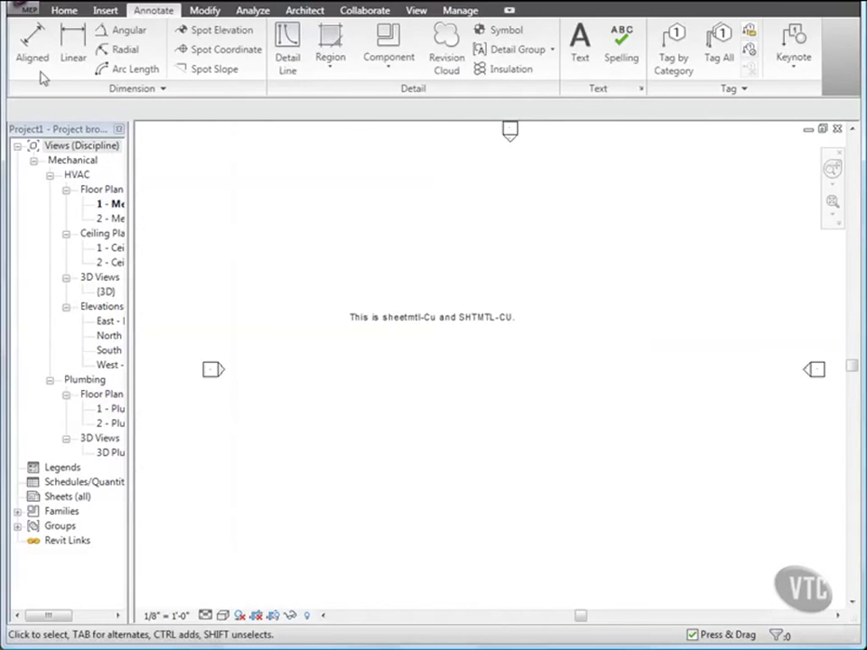
click(29, 13)
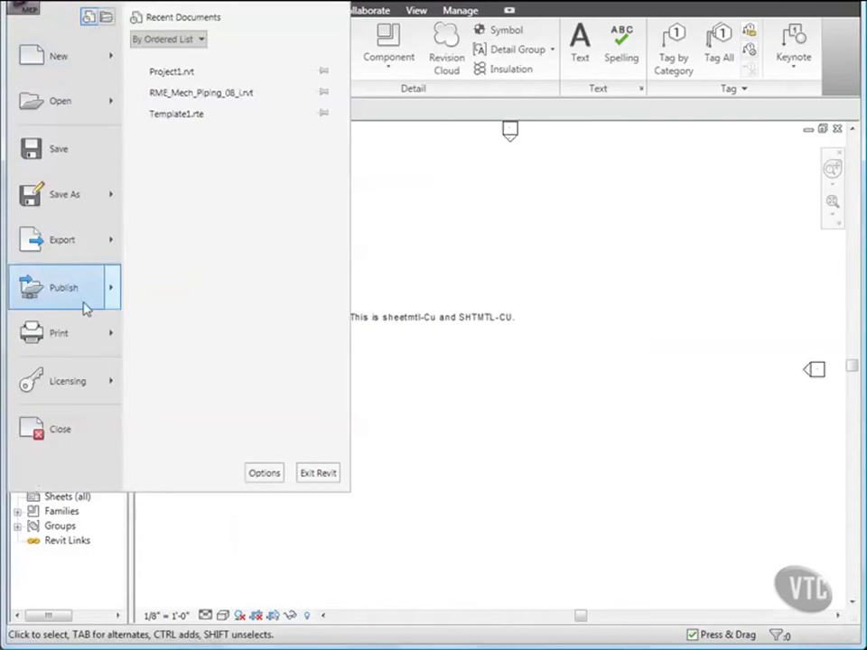
click(62, 428)
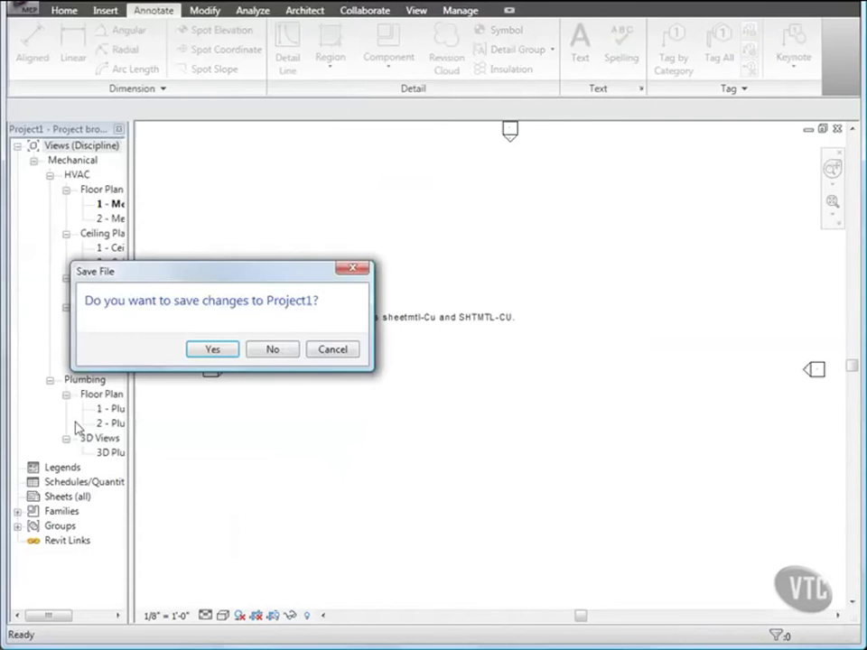
click(285, 351)
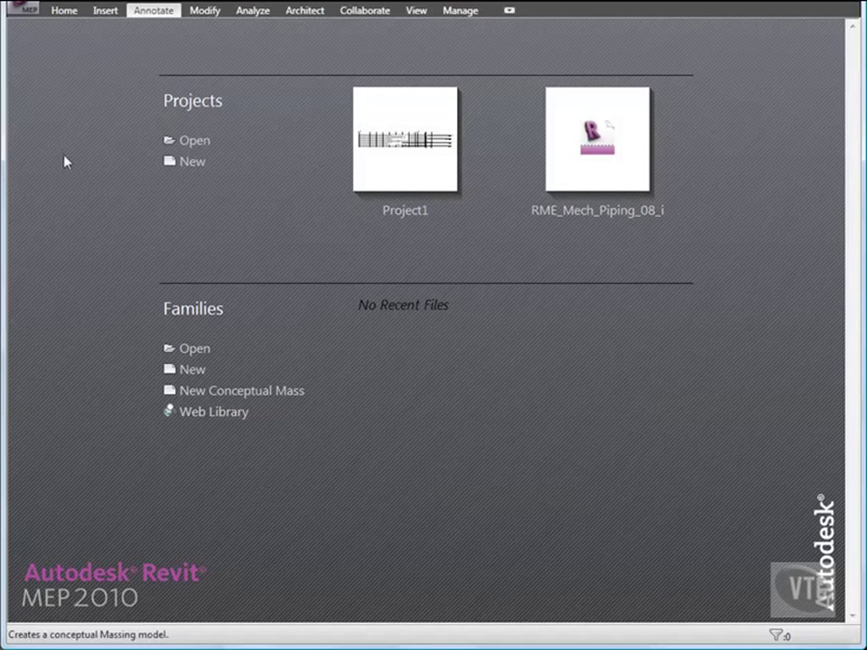
- Create a new project, Project2, from the default template and show the Manage tab
click(25, 12)
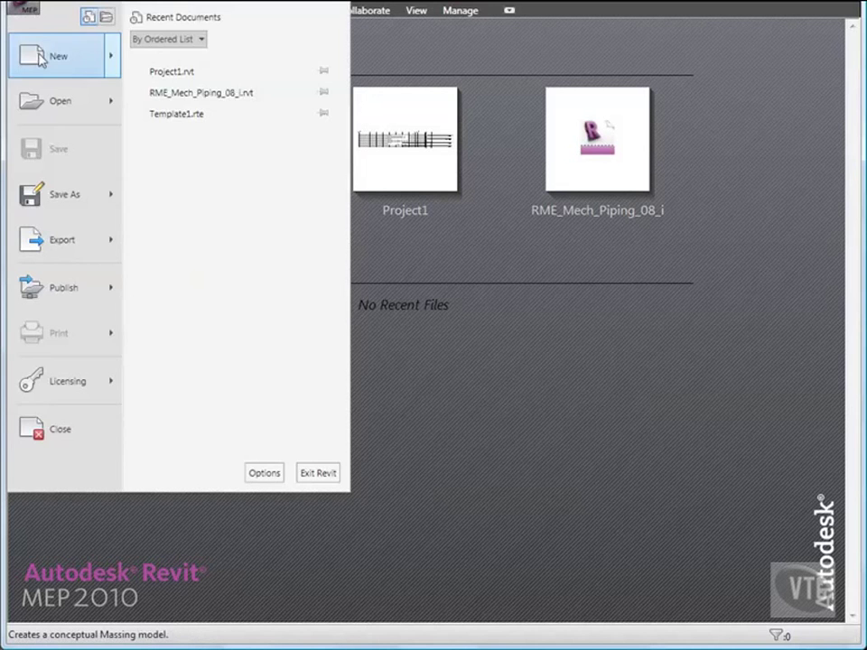
mouse_move(39, 59)
click(201, 78)
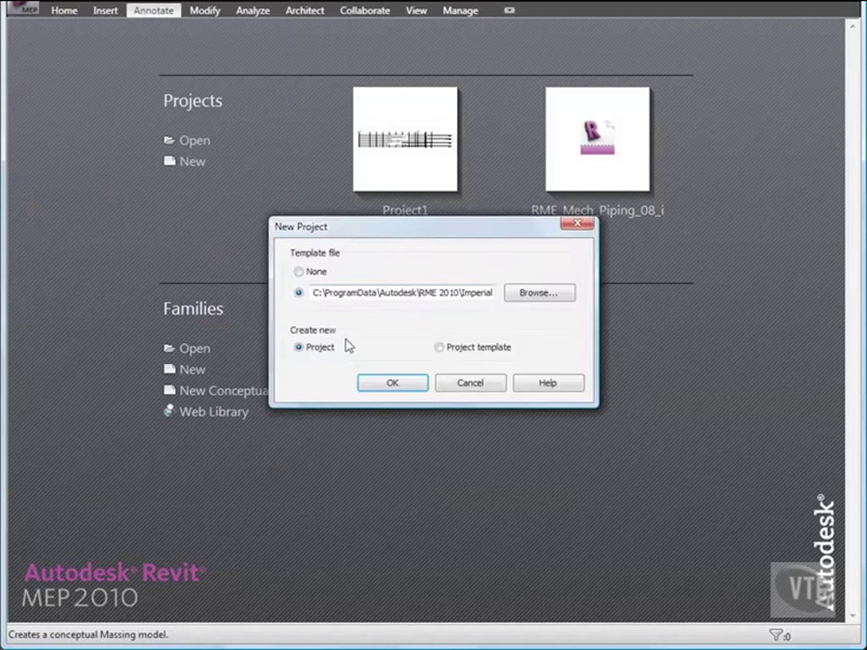
click(392, 384)
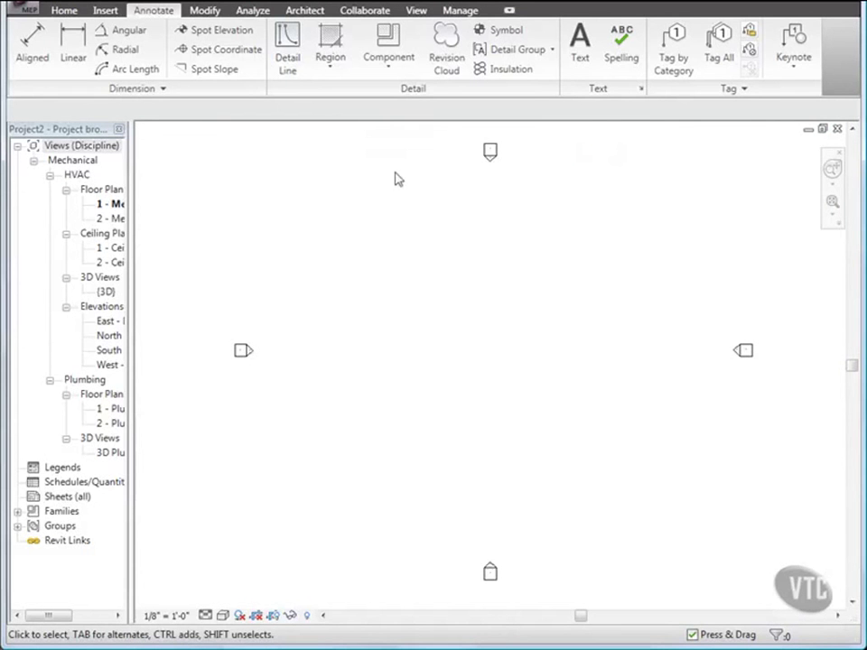
click(461, 11)
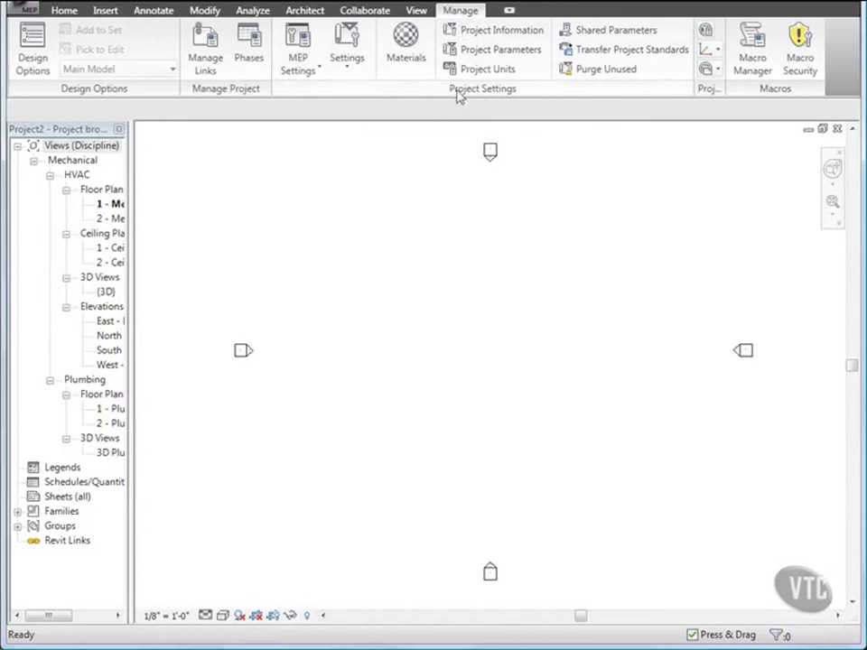
- Insert a 1' increment after 4' in the Snaps length dimension increments and accept
click(349, 65)
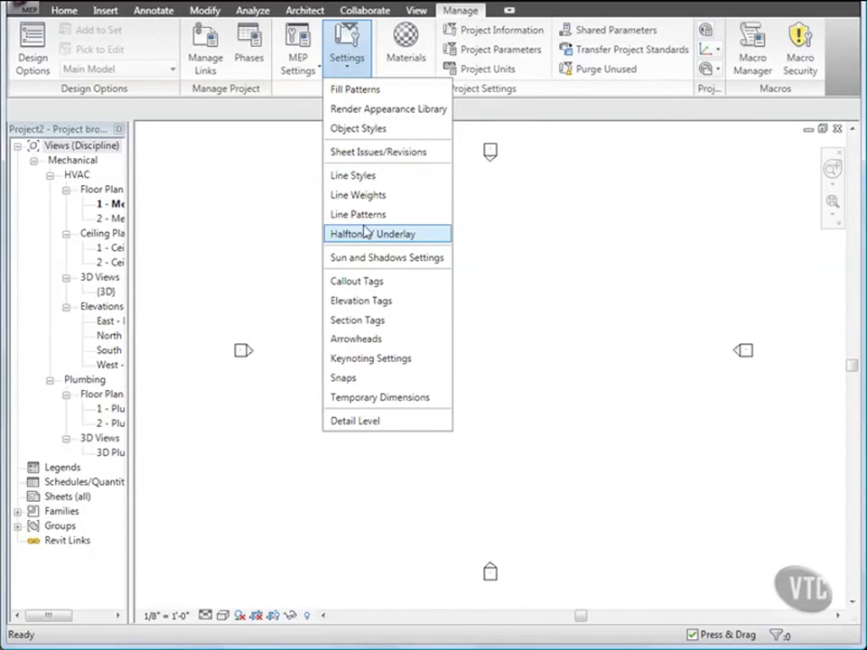
click(367, 379)
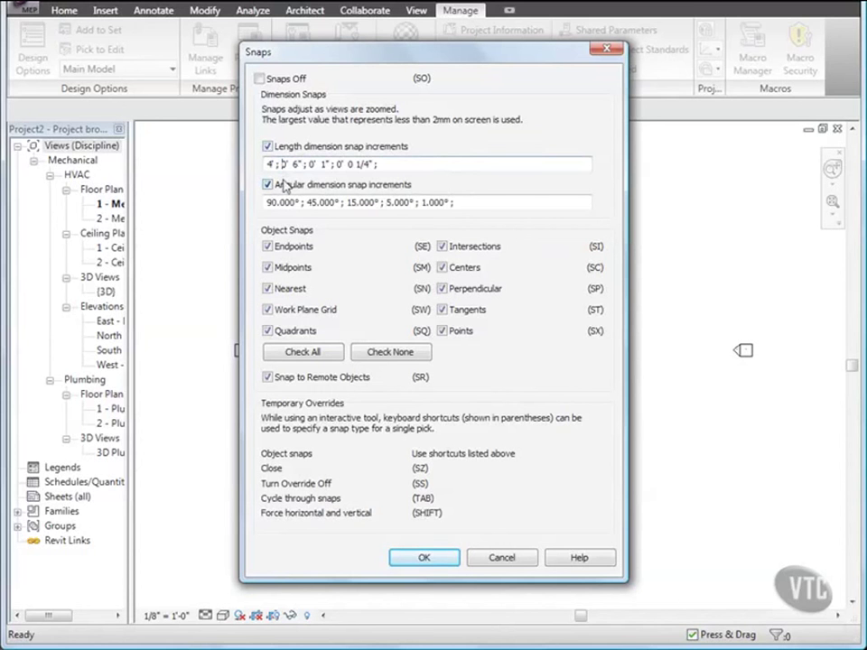
text(1 ;)
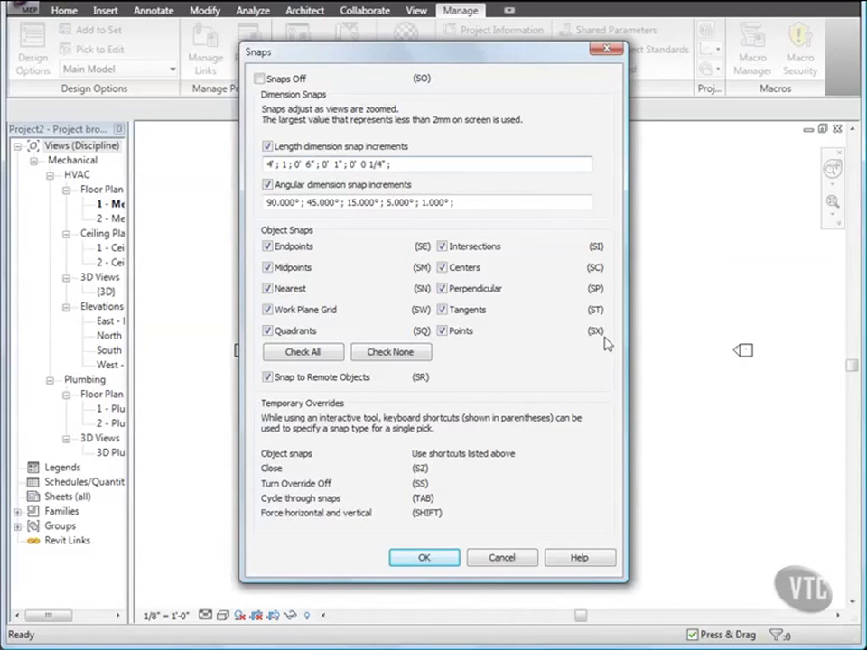
click(424, 558)
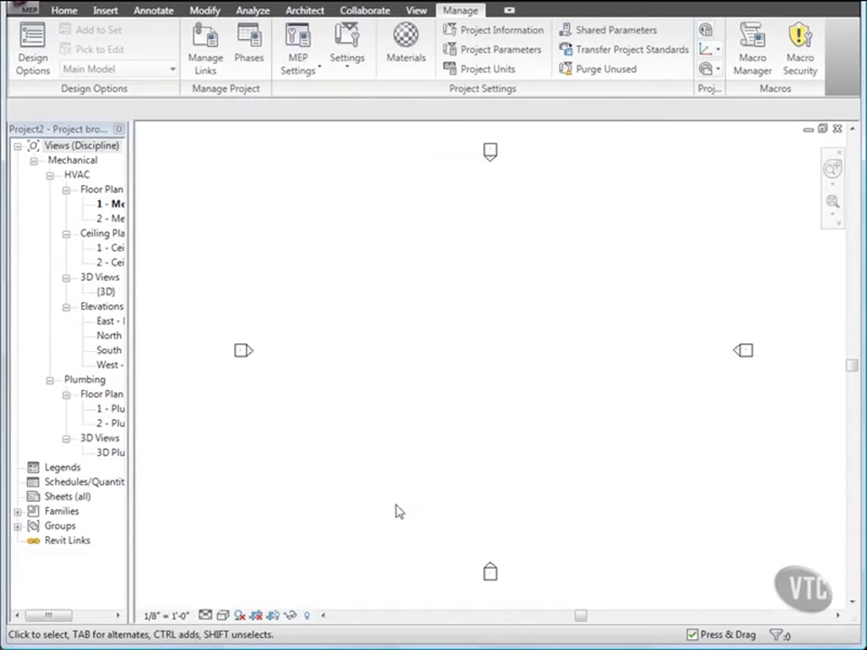
- Start the Generic - 8" wall tool with Chain turned off
click(312, 11)
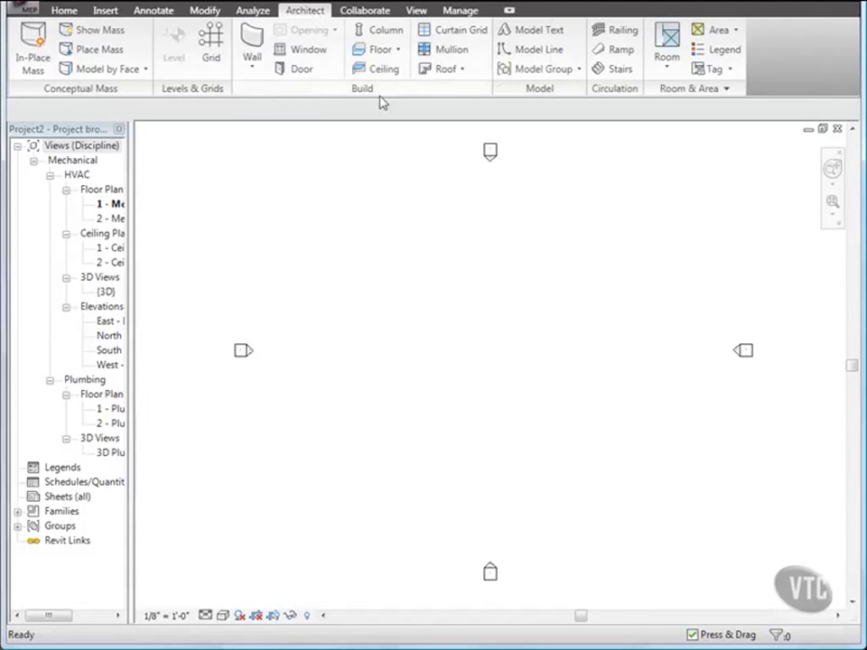
click(251, 70)
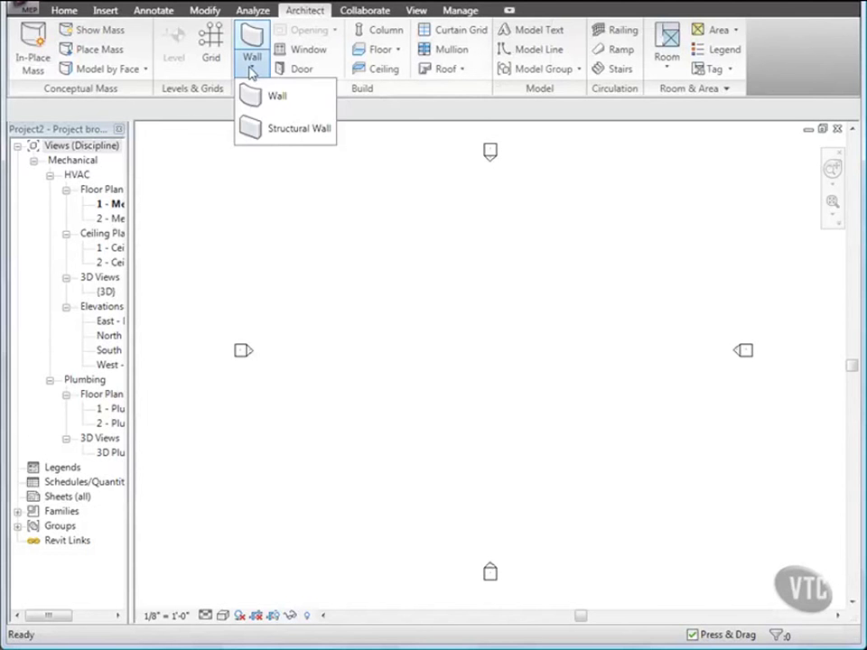
click(276, 105)
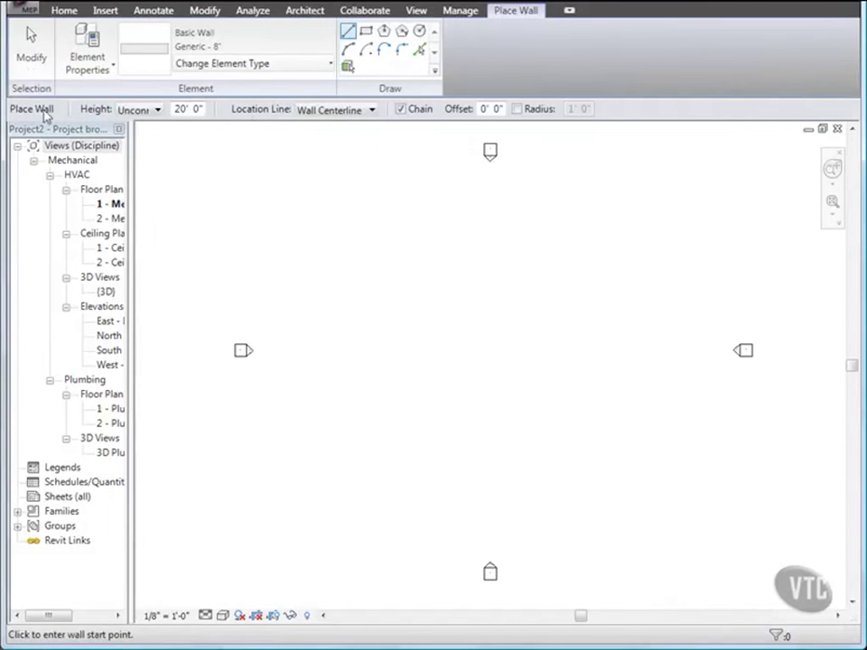
click(401, 109)
- Set the wall's start point near the plan centre and zoom out
click(349, 292)
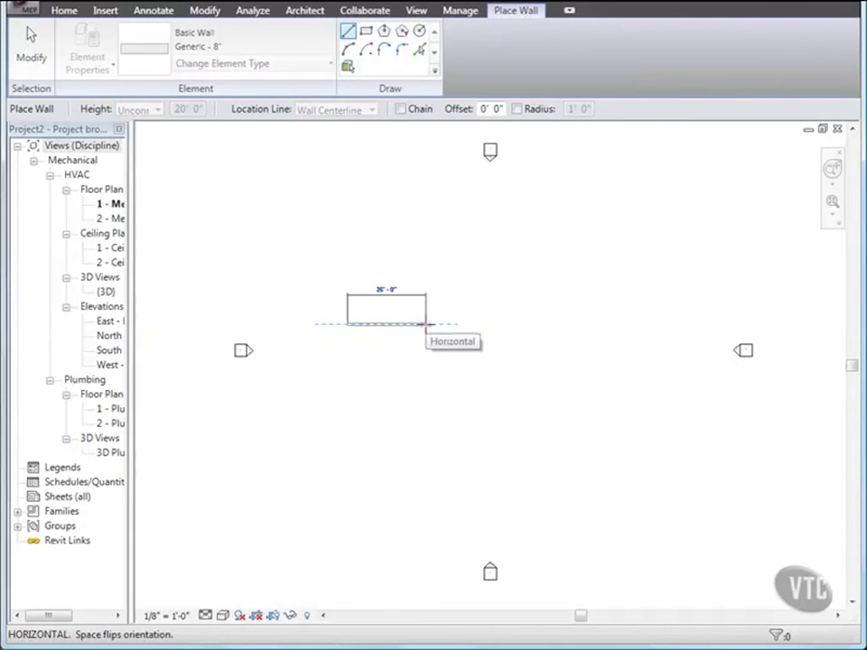
scroll(430, 325, down, 1)
scroll(432, 325, down, 1)
scroll(431, 324, down, 2)
scroll(453, 323, down, 1)
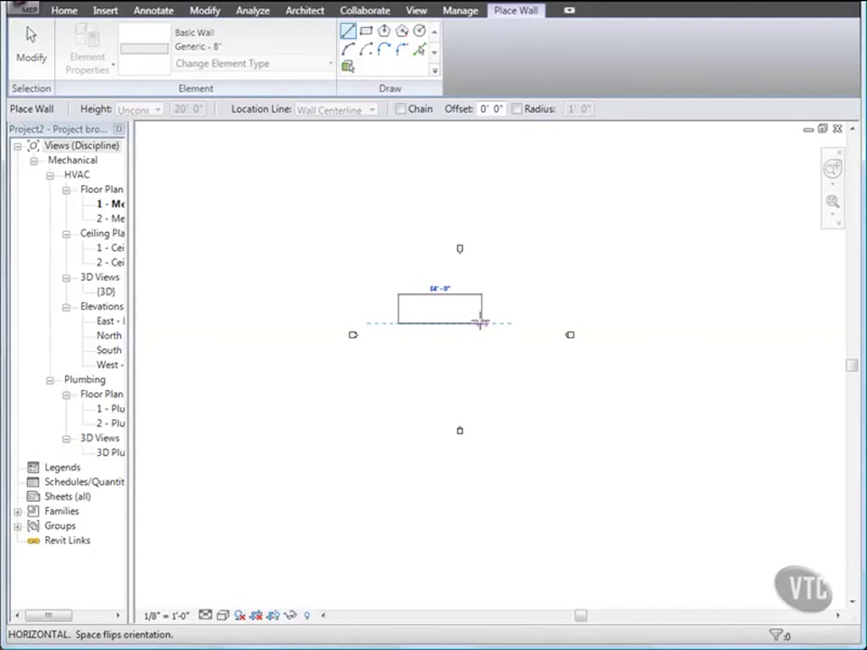
scroll(479, 322, down, 1)
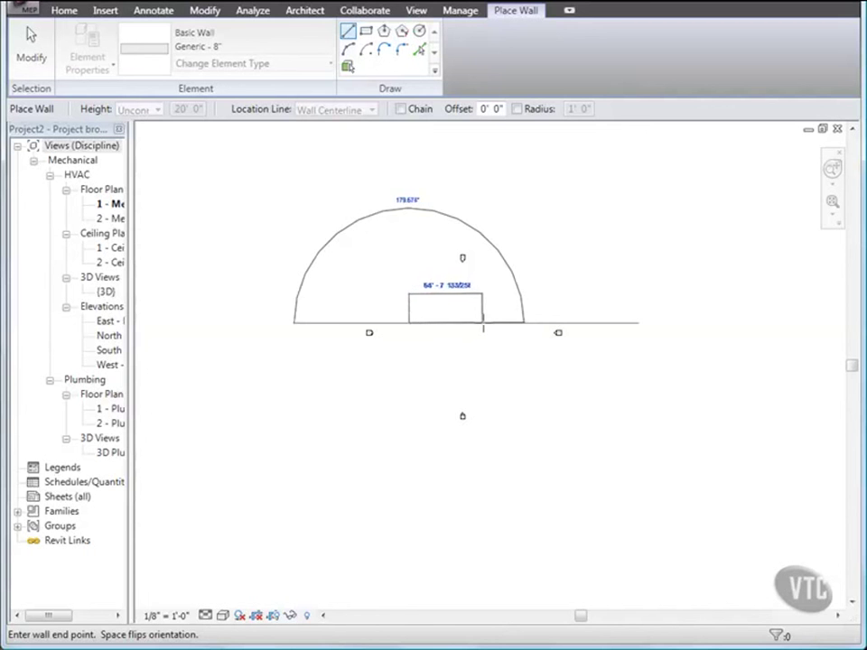
- Place the angled wall's end point, pan it into view, and exit wall placement
click(486, 298)
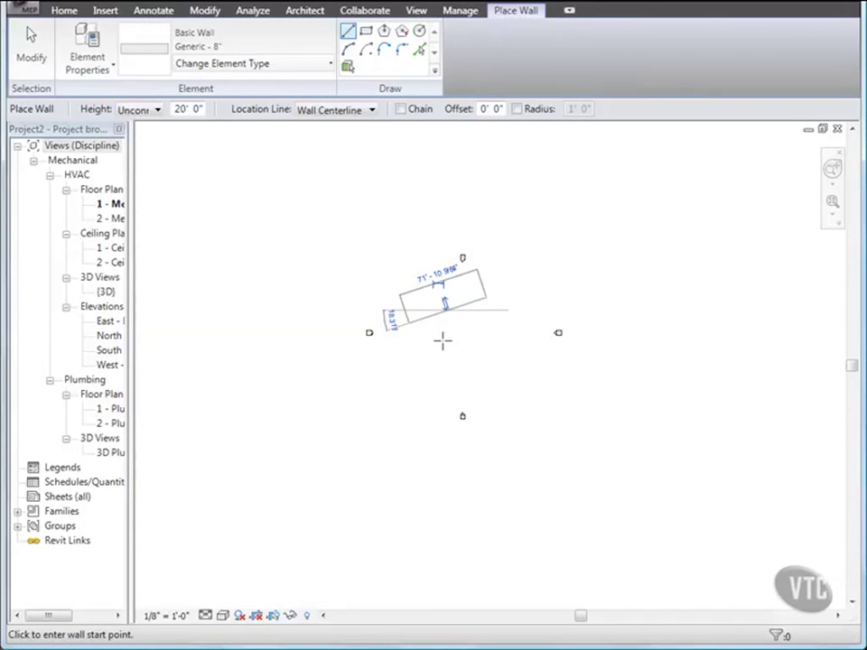
scroll(443, 307, up, 3)
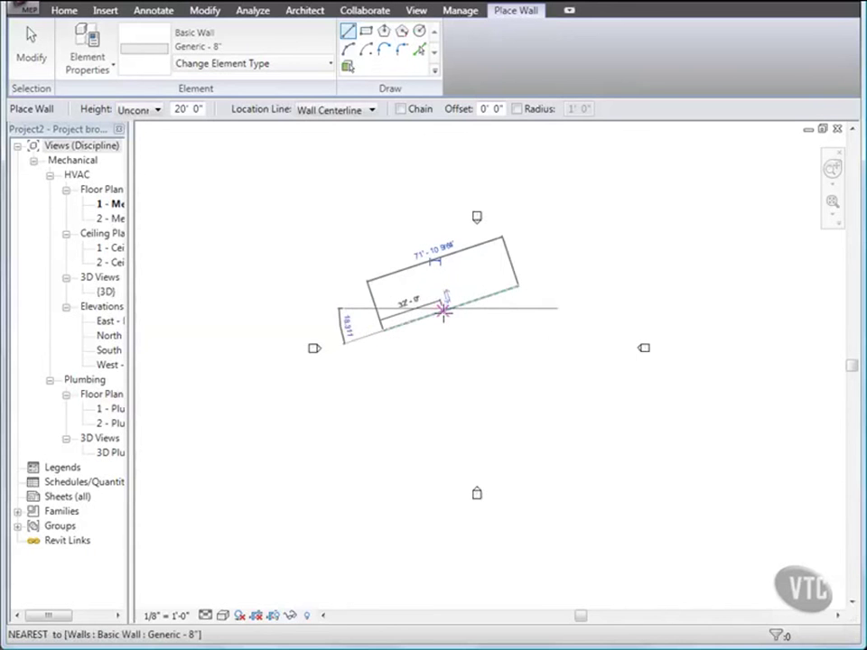
scroll(444, 309, up, 2)
middle_drag(455, 326, 454, 382)
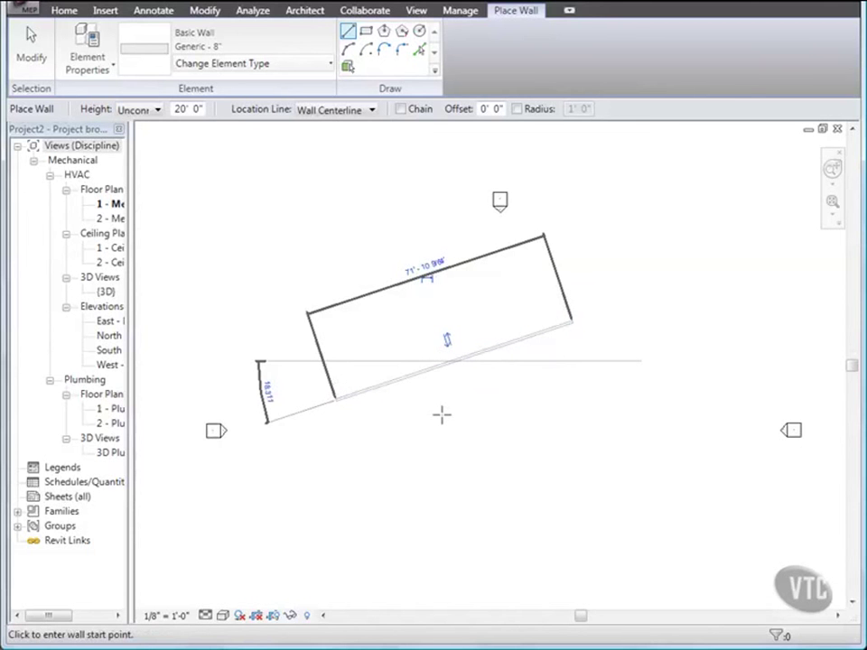
key(s)
click(30, 50)
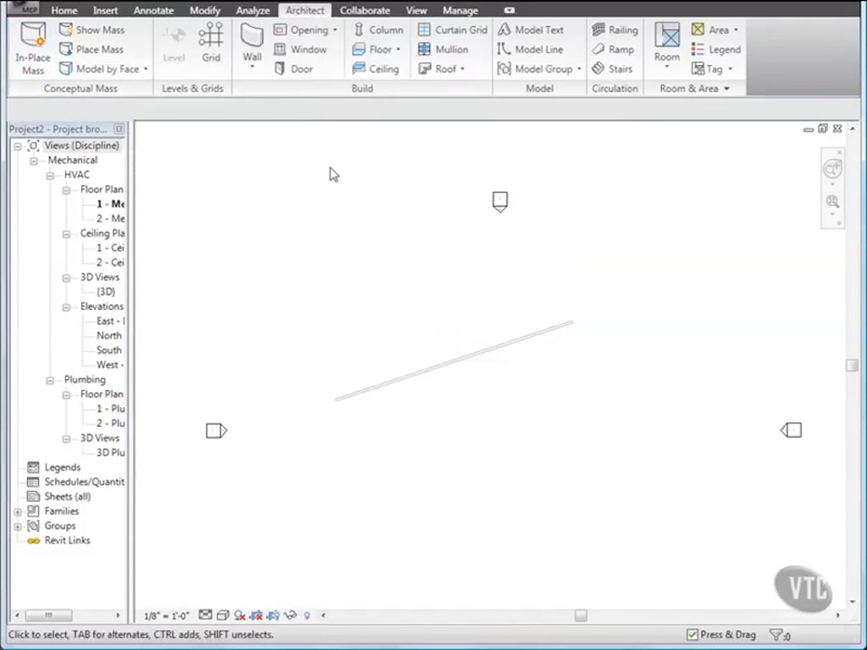
- Delete the 1' entry from the length dimension snap increments and apply the change
click(461, 12)
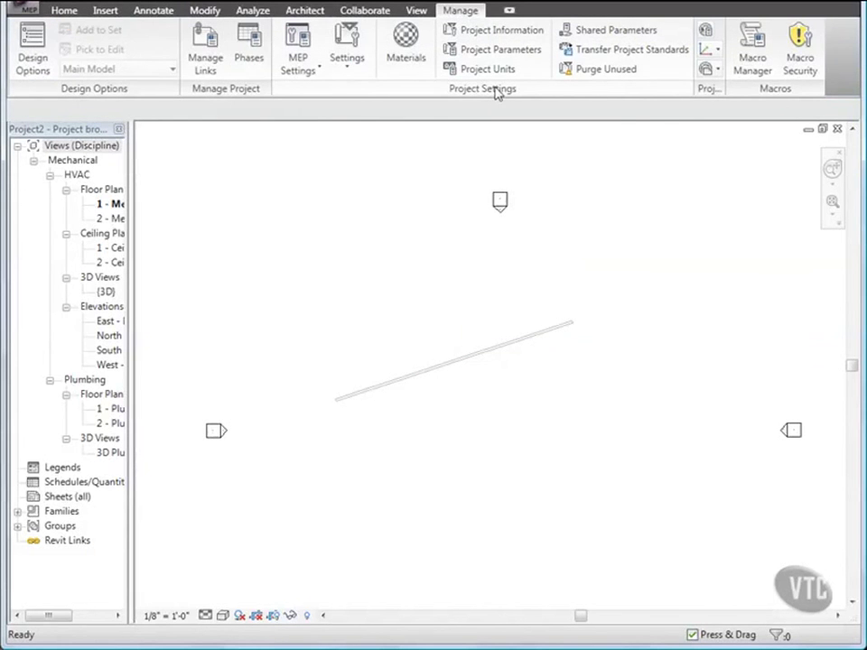
click(349, 63)
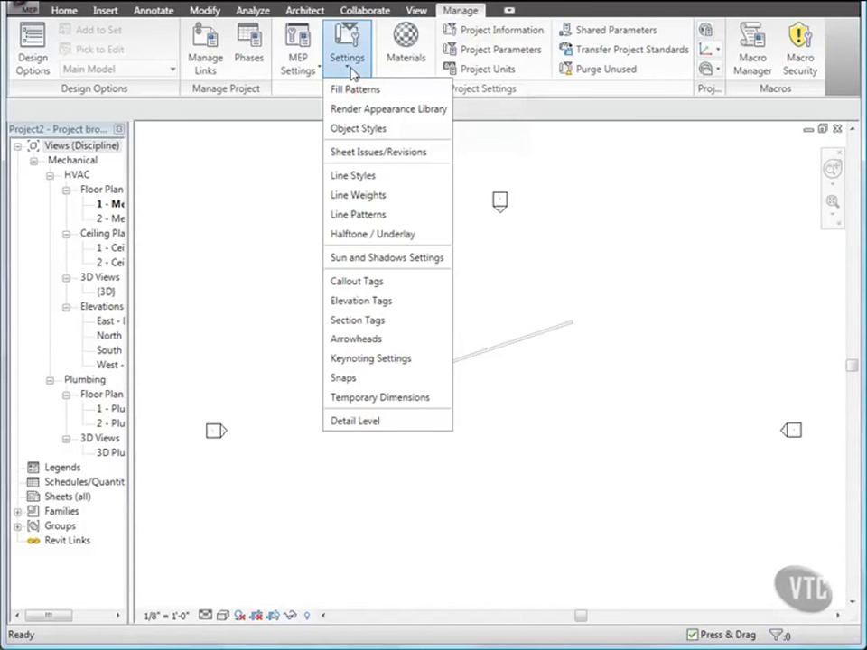
click(361, 380)
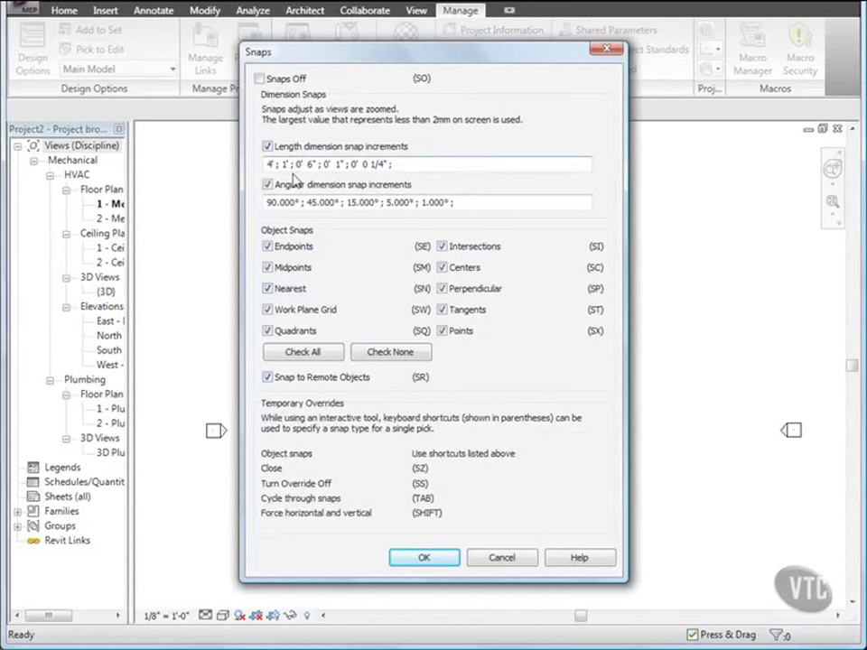
key(BackSpace)
key(BackSpace)
key(BackSpace)
key(BackSpace)
key(BackSpace)
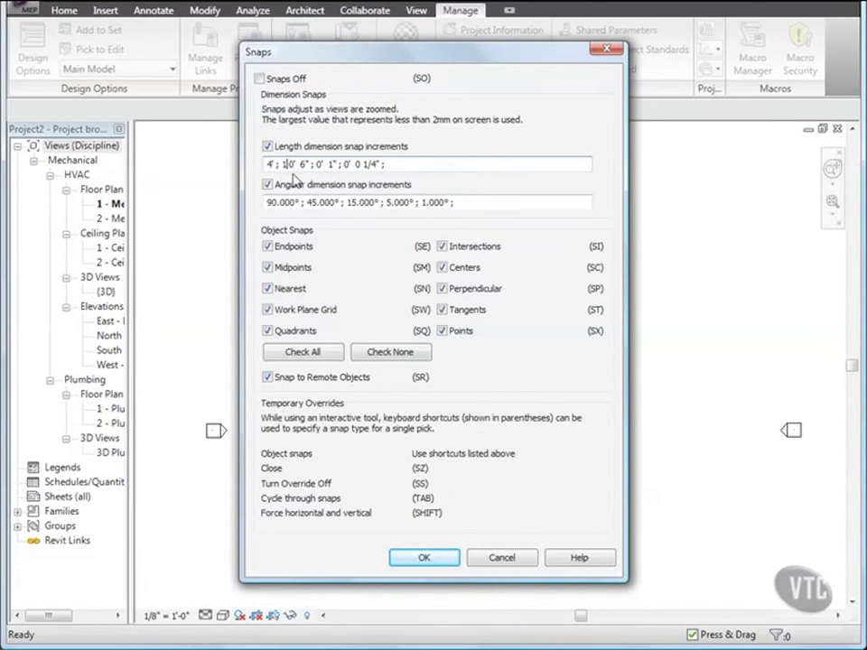
click(425, 559)
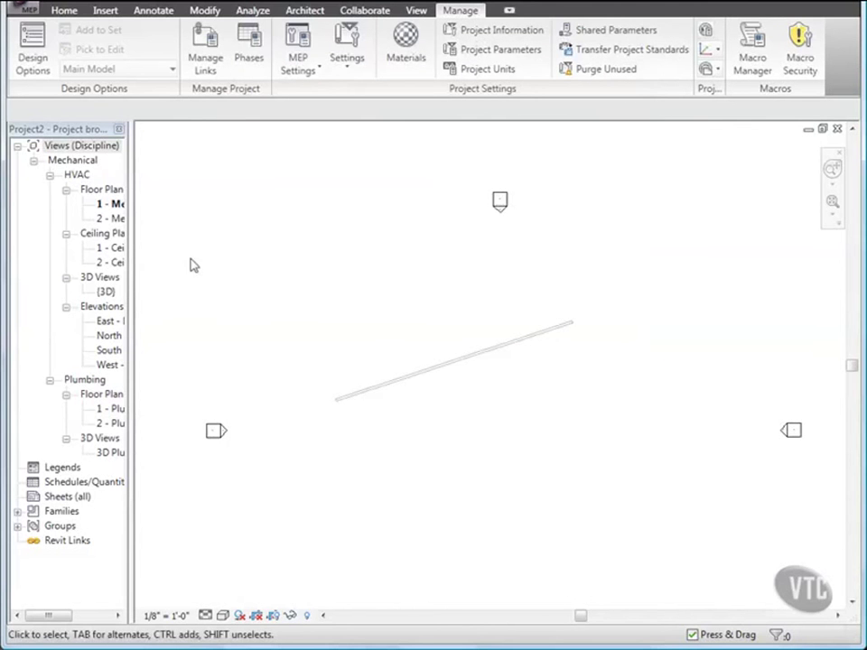
click(17, 10)
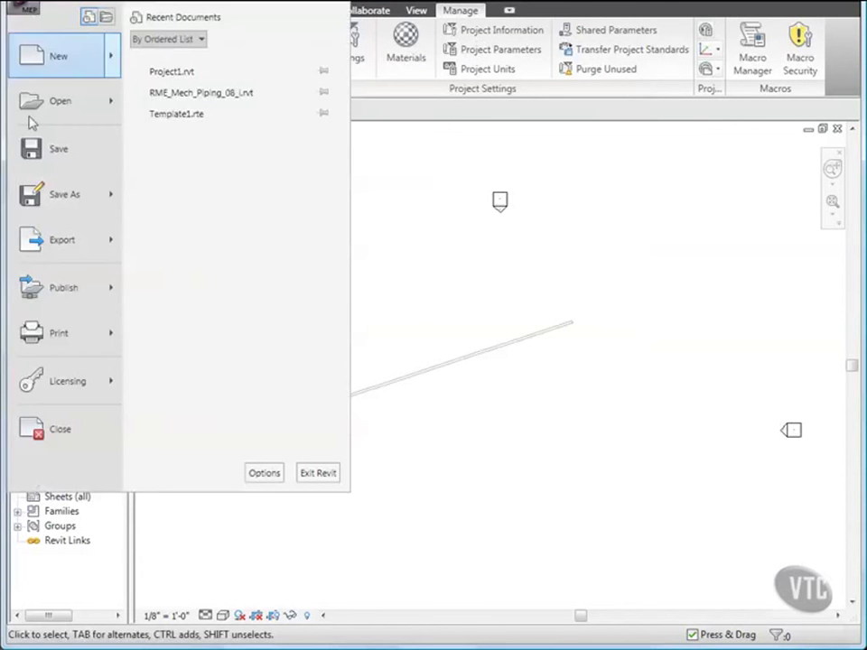